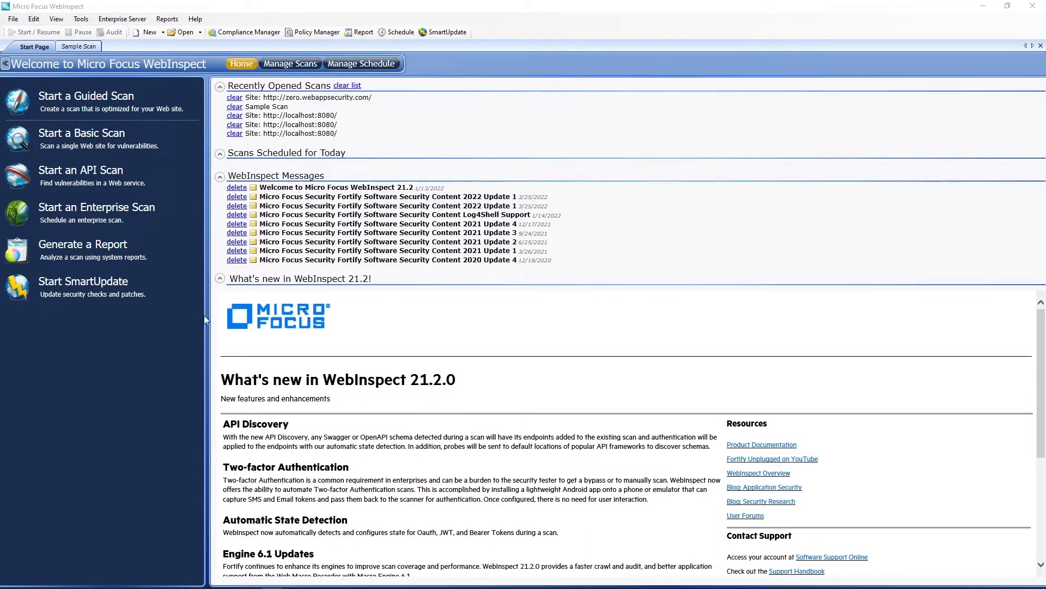
left_click(99, 139)
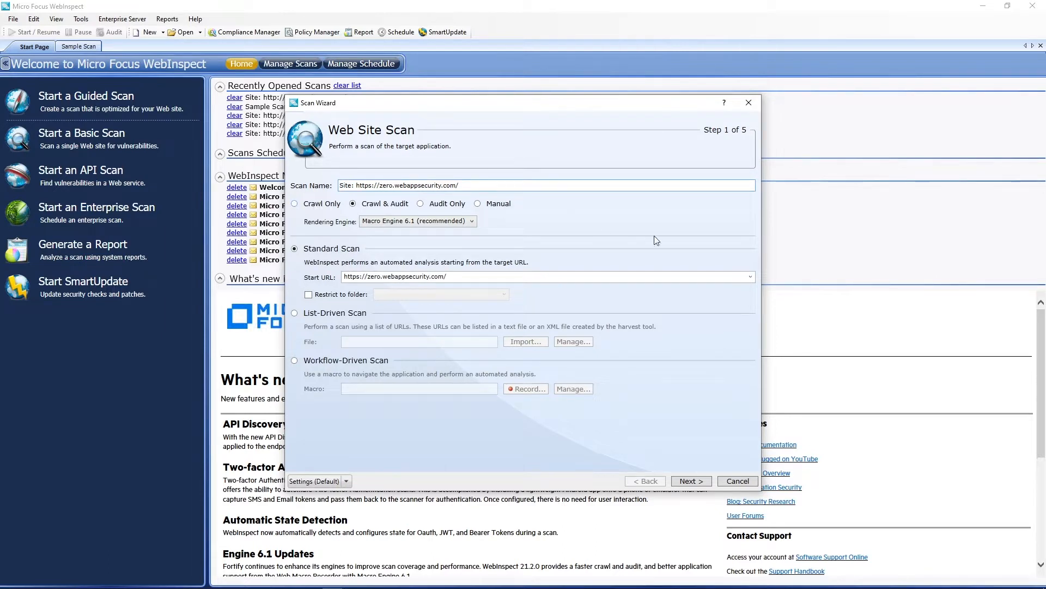
left_click(750, 276)
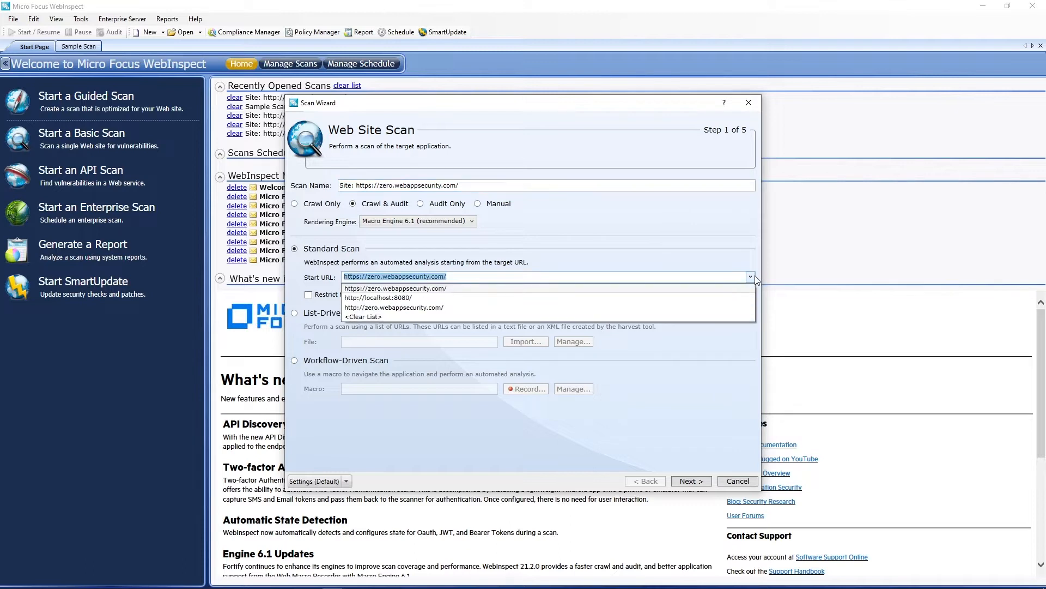
left_click(603, 308)
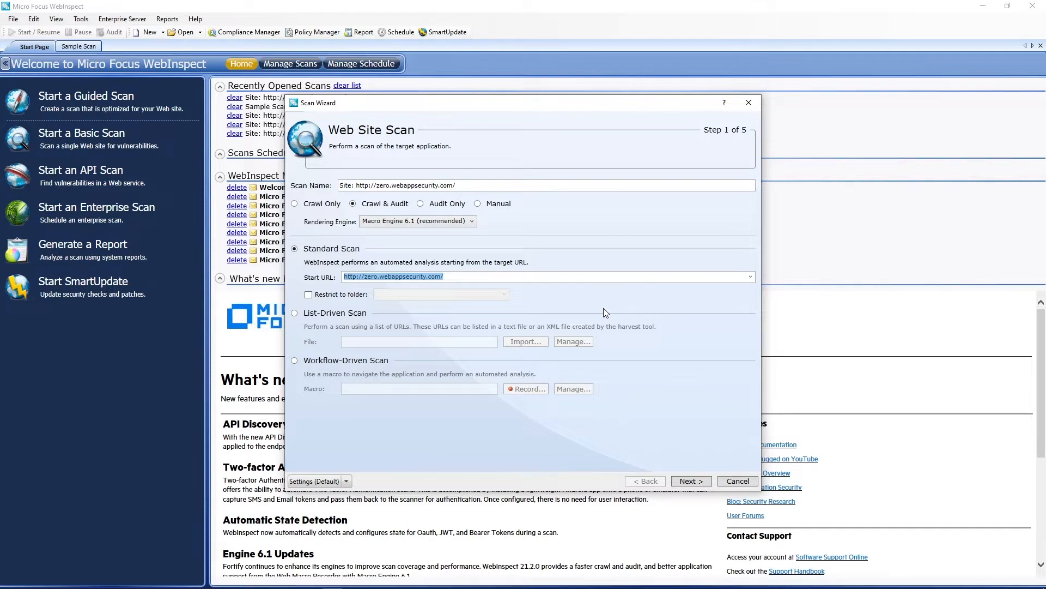
left_click(704, 482)
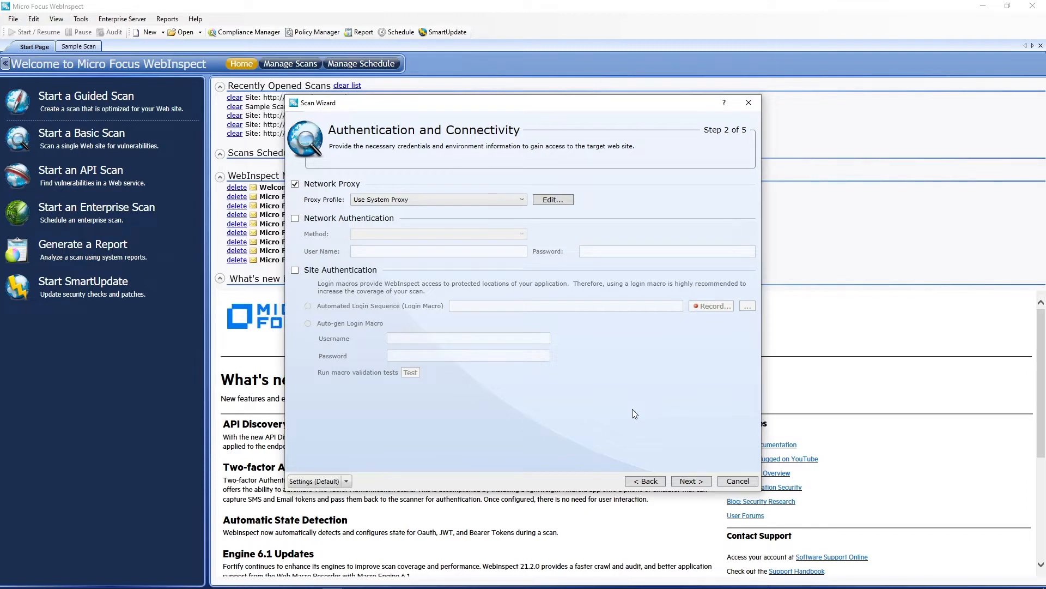
Enable site authentication, start recording an automated login macro, and go to the bank site's sign-in page.
left_click(296, 271)
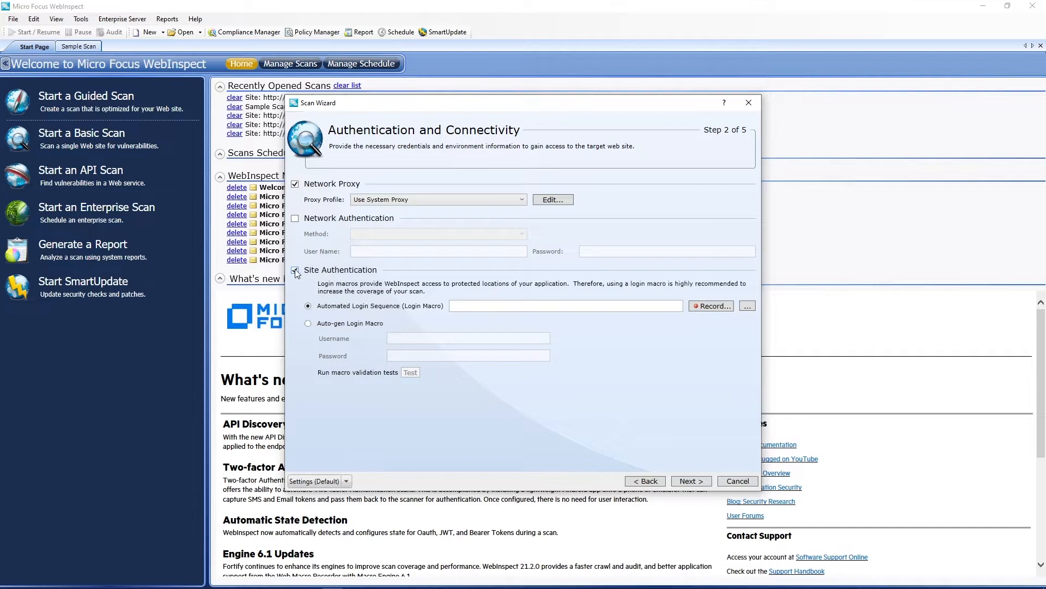
left_click(709, 306)
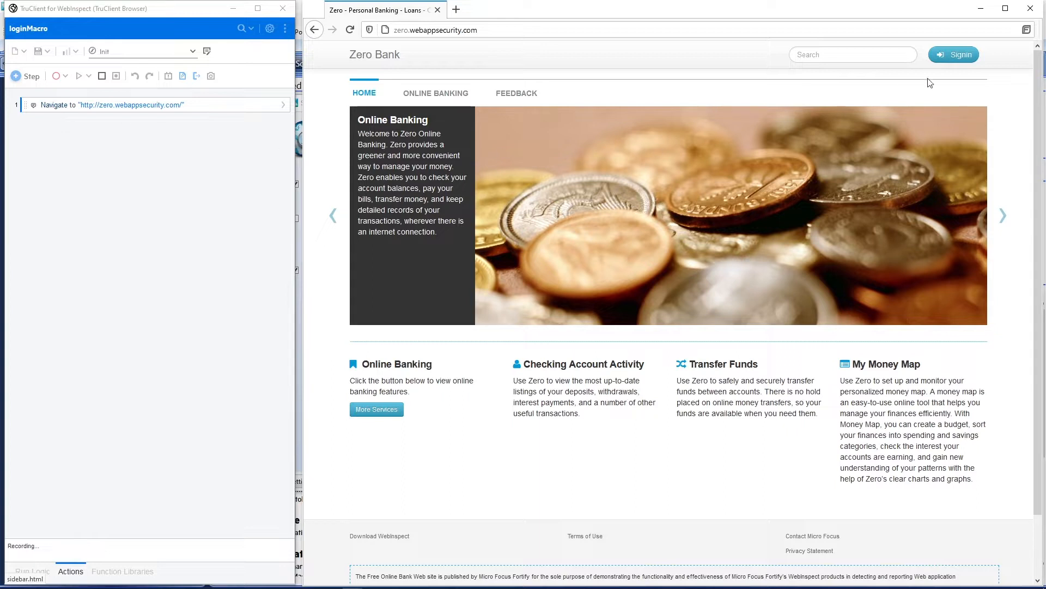
left_click(964, 60)
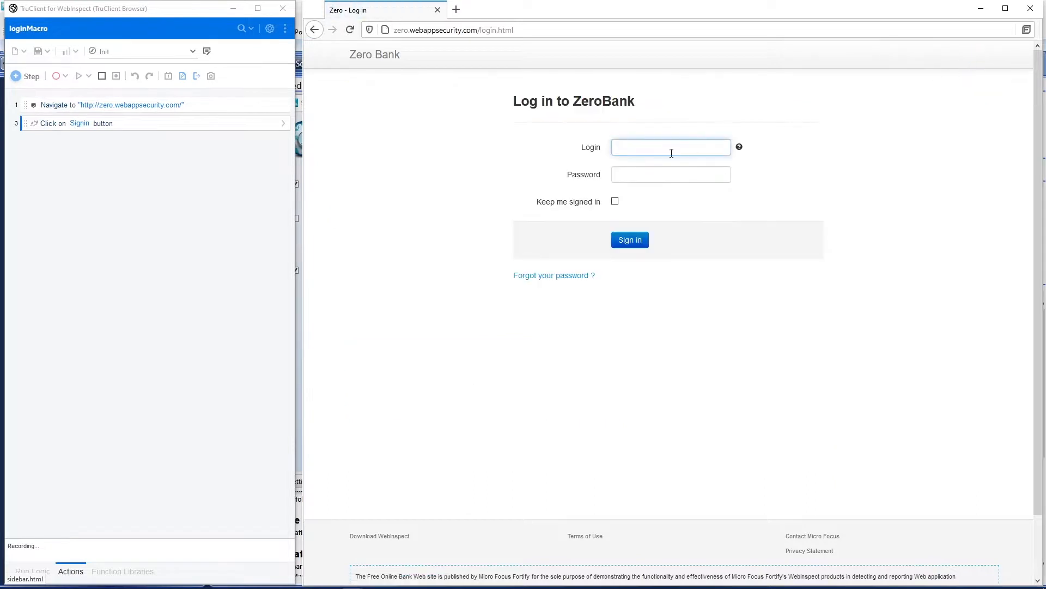
Fill in the login name and the account password, and sign in to ZeroBank to record the login.
type("usern")
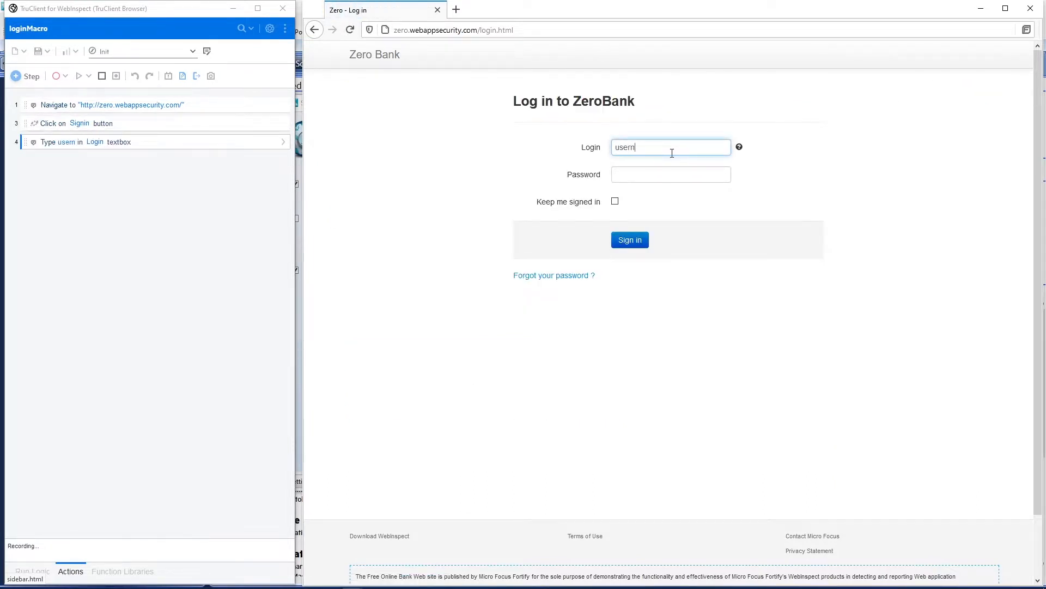
type("ame")
key("Tab")
type("passwor")
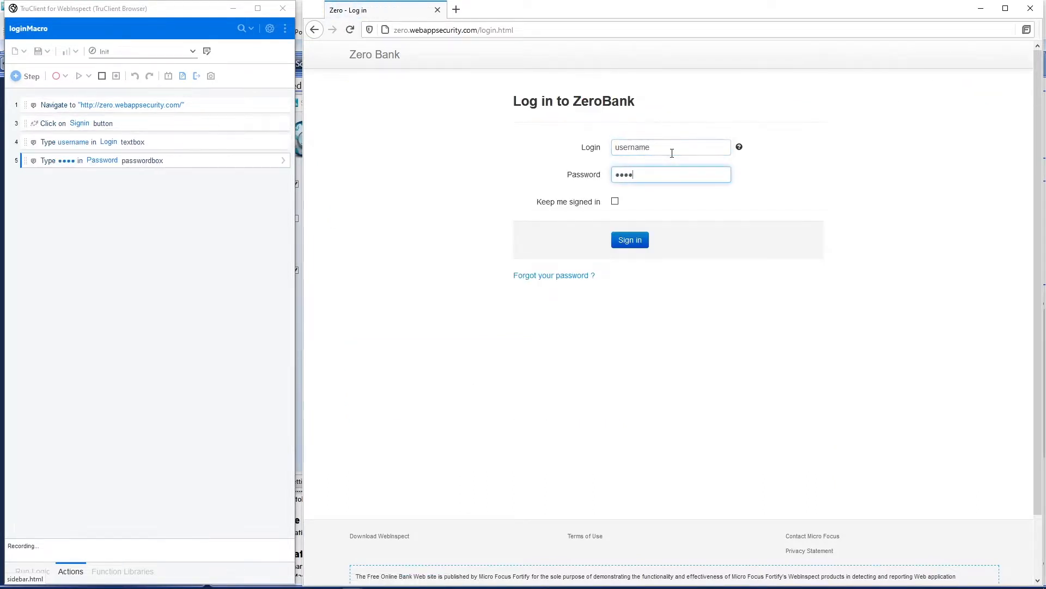
type("d")
left_click(615, 202)
left_click(641, 246)
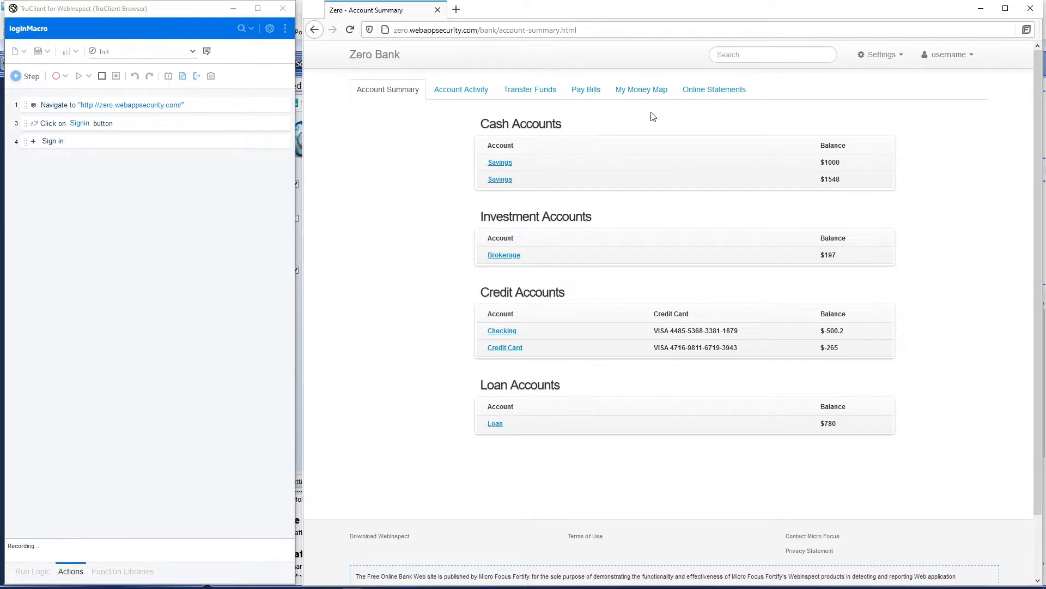
Stop recording, replay the login macro, and choose the Cash Accounts heading as the object that verifies the logged-in state.
left_click(102, 77)
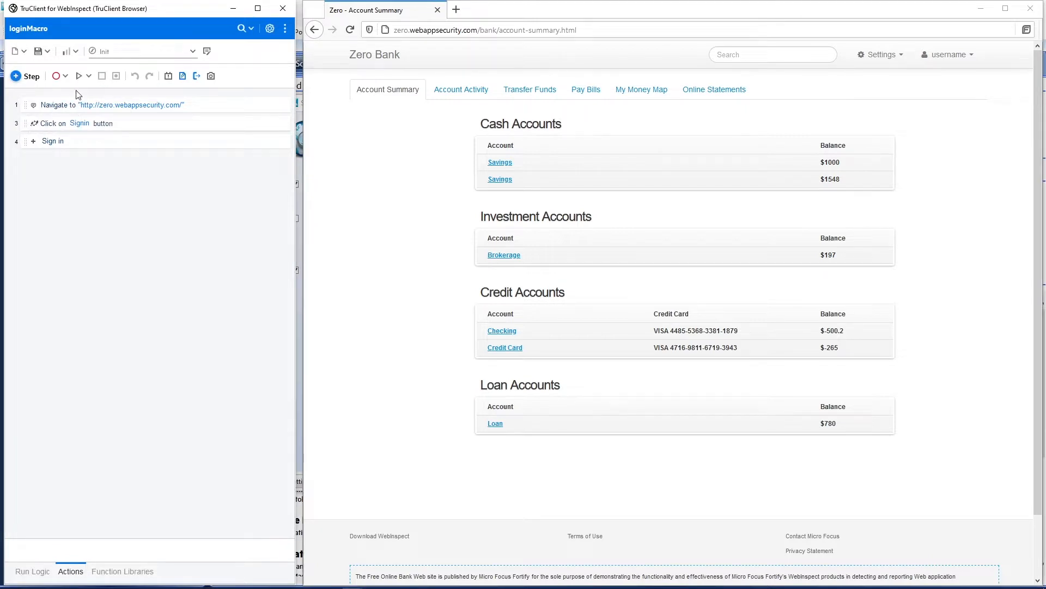
left_click(79, 75)
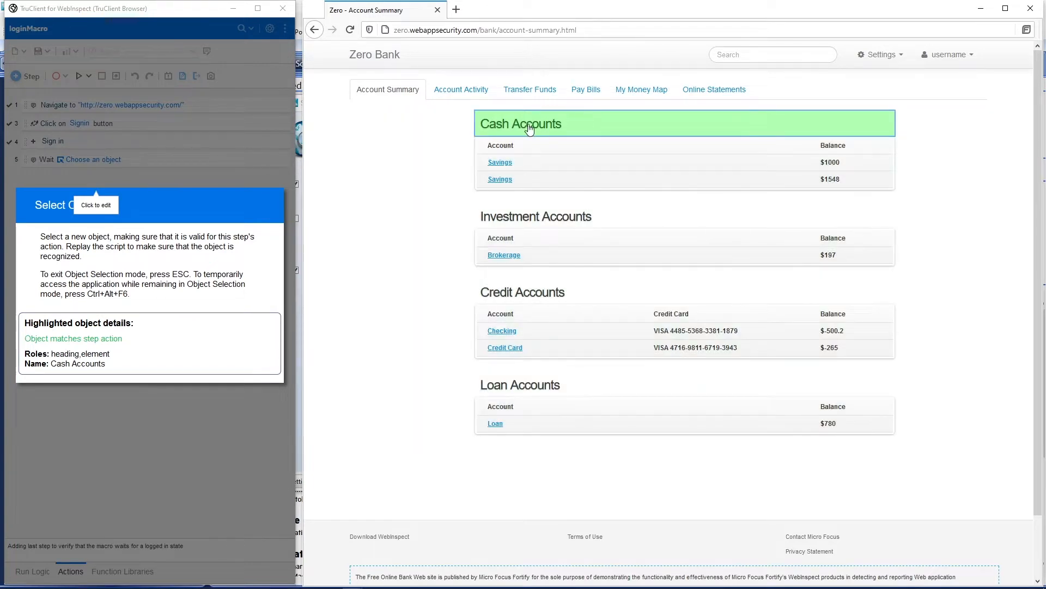
left_click(529, 128)
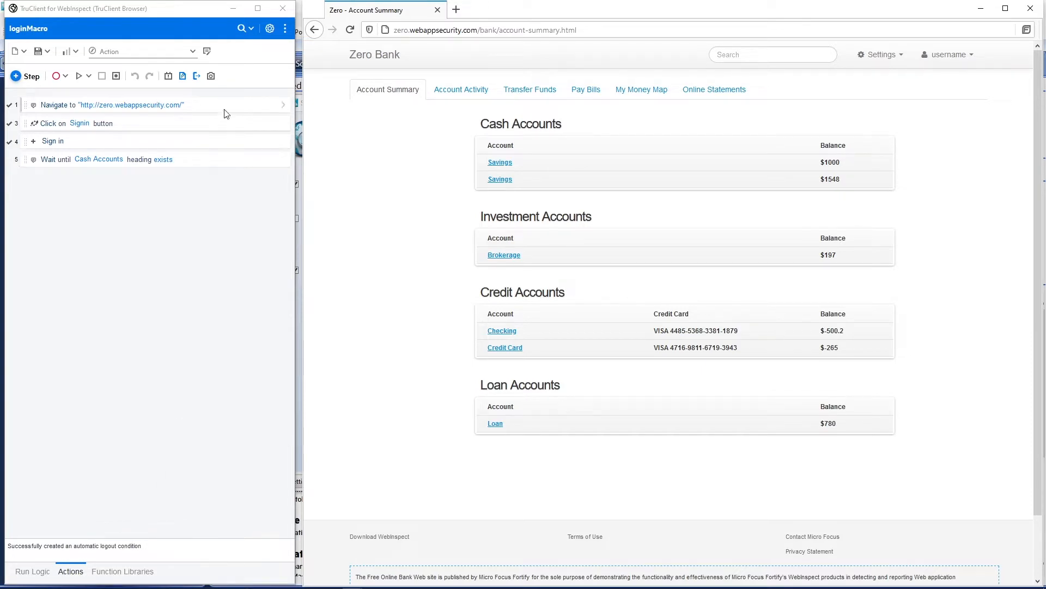
Save the login macro, close the recorder, and continue to the coverage and thoroughness settings.
left_click(37, 53)
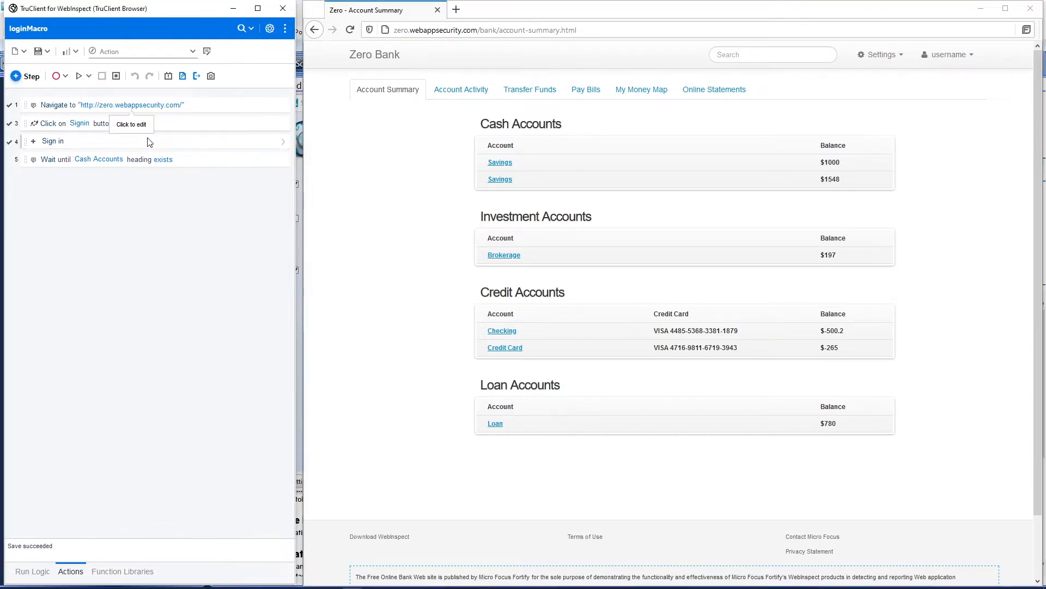
left_click(283, 8)
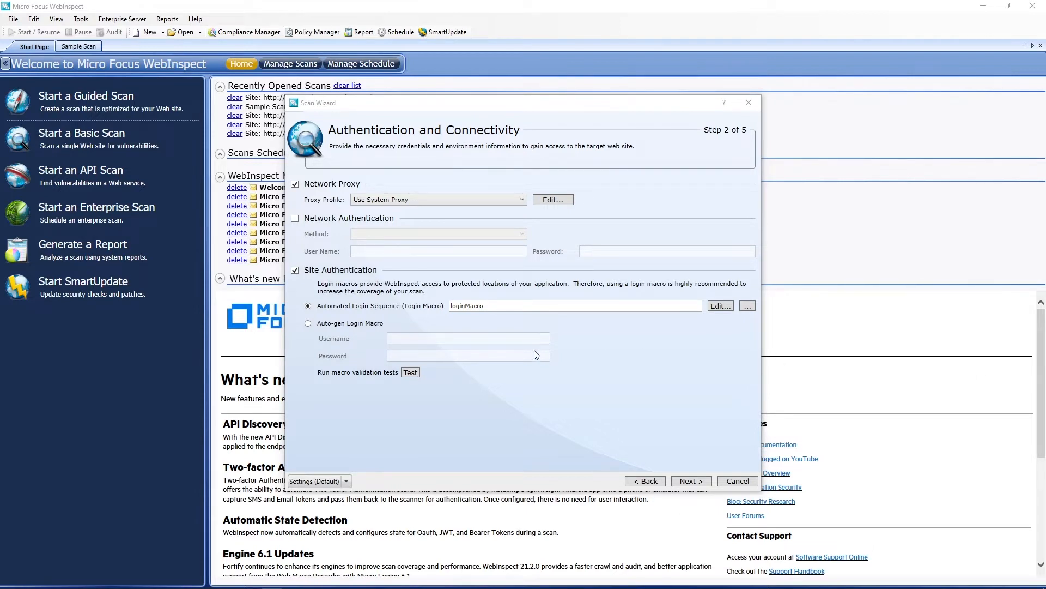
left_click(682, 480)
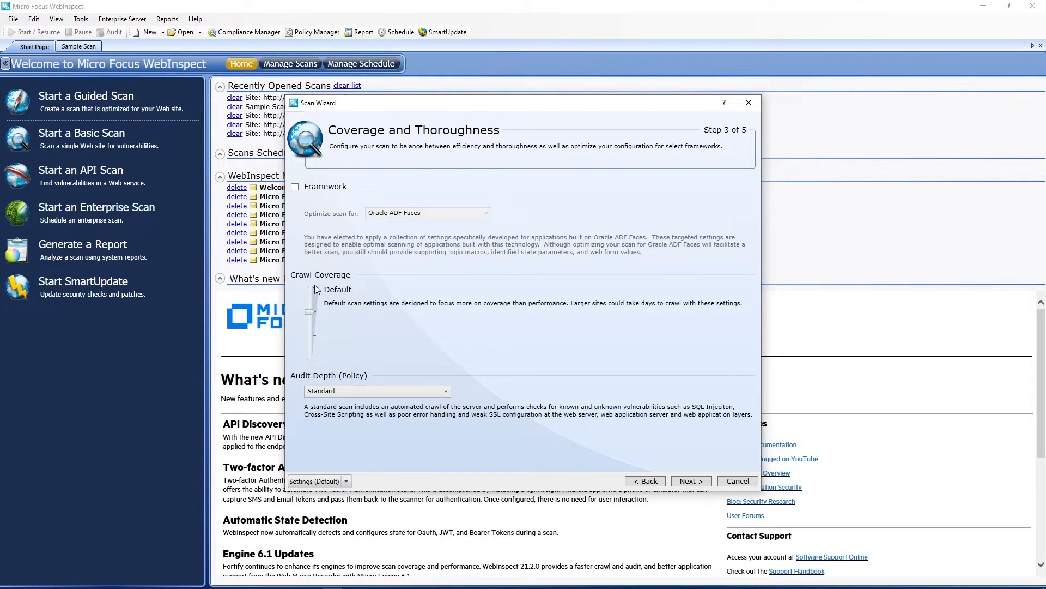
Browse the audit depth policies, choose Standard, and continue to the detailed scan configuration.
left_click(415, 394)
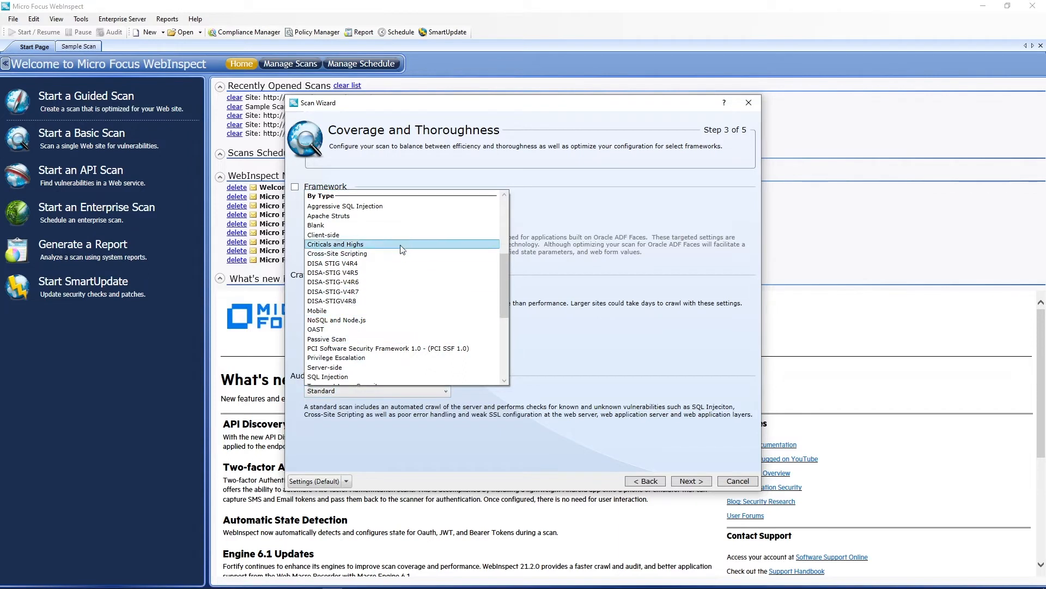
scroll(402, 249, "down", 1)
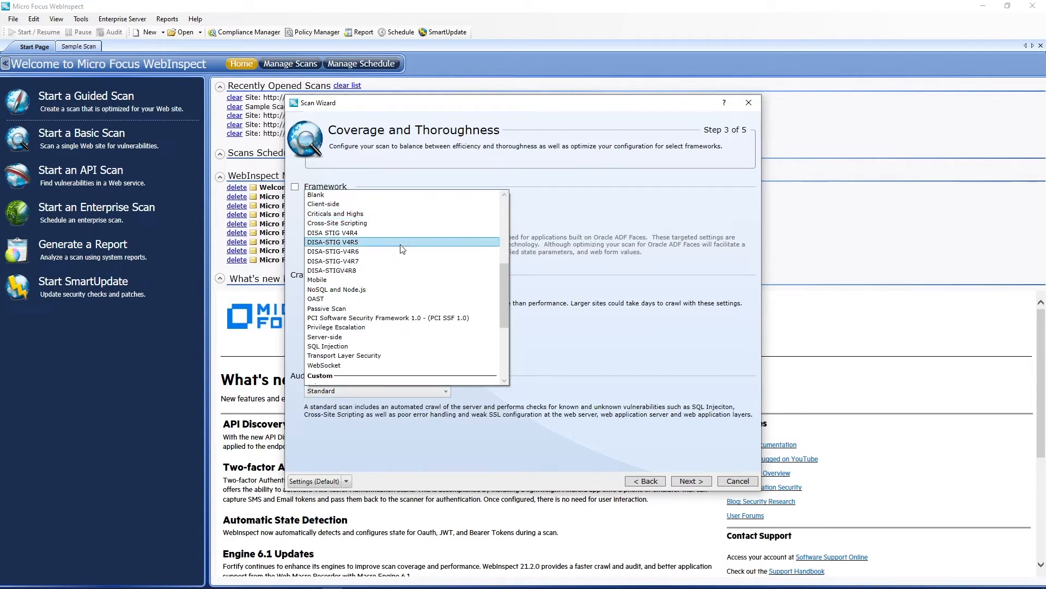
scroll(402, 249, "up", 1)
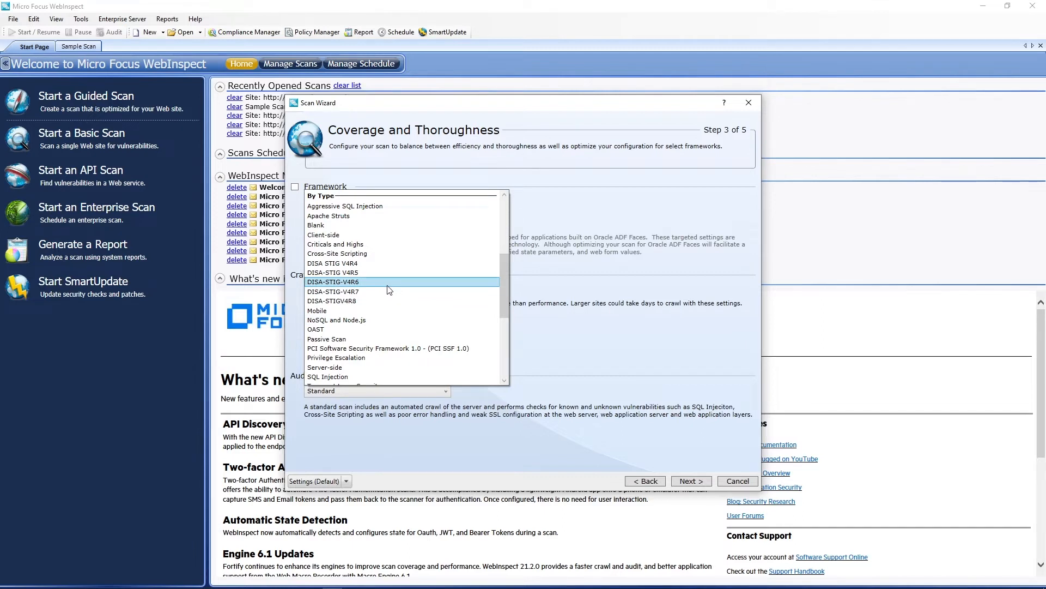
scroll(389, 289, "down", 3)
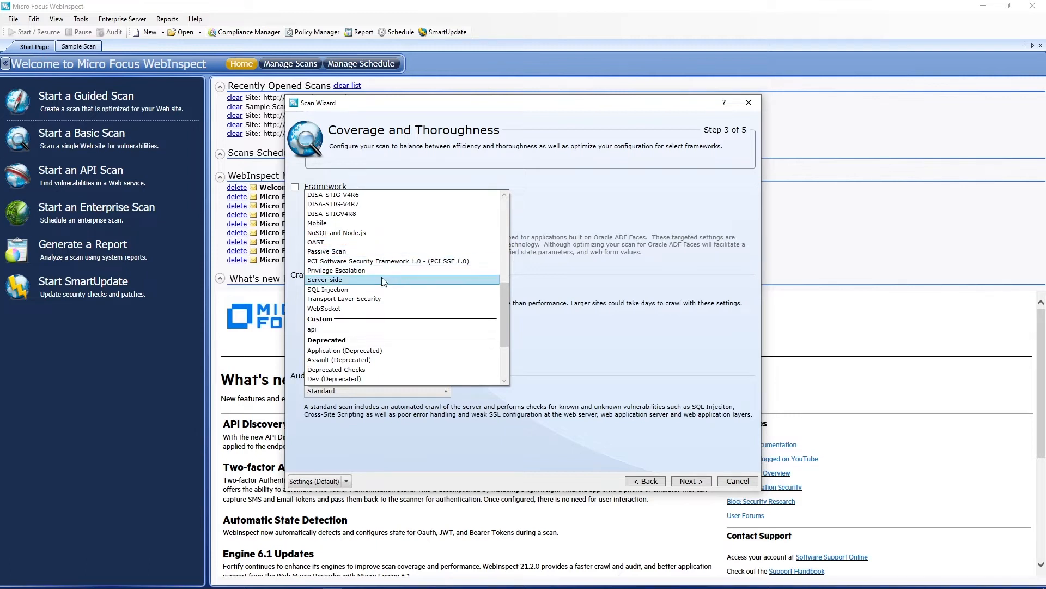
scroll(384, 267, "up", 4)
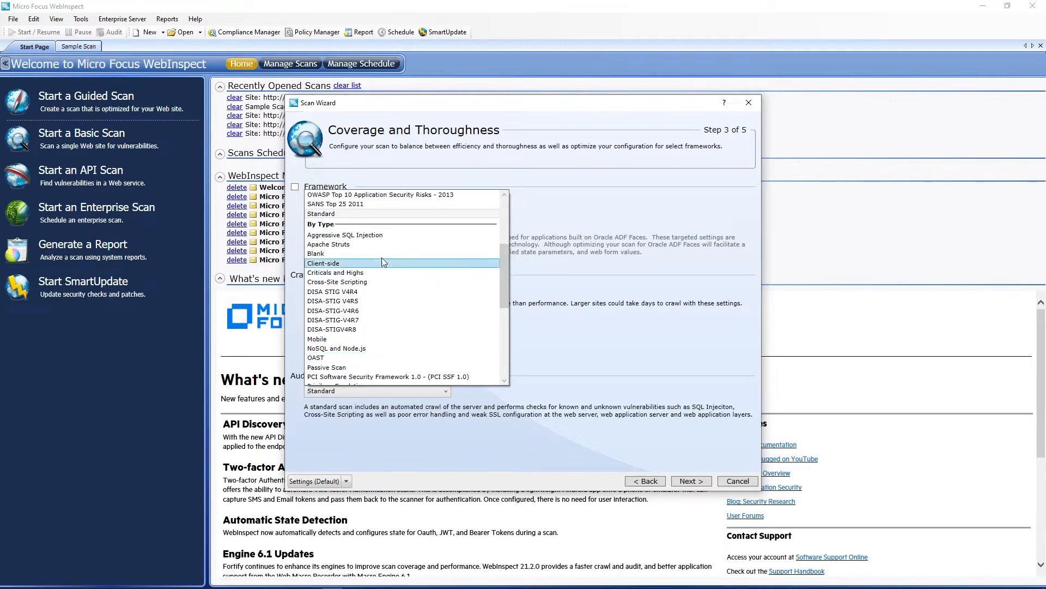
left_click(357, 214)
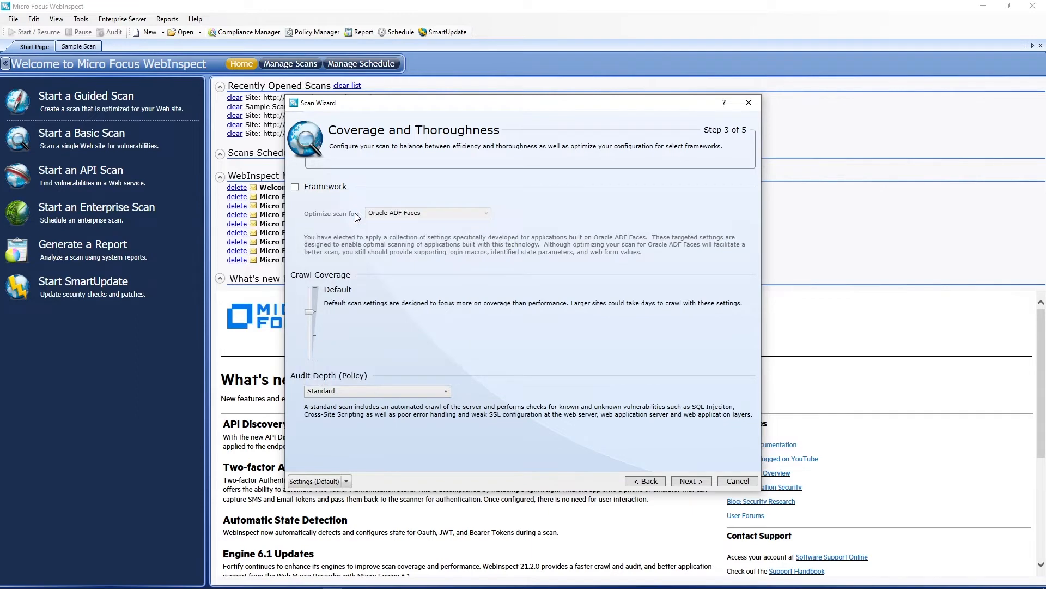
left_click(692, 483)
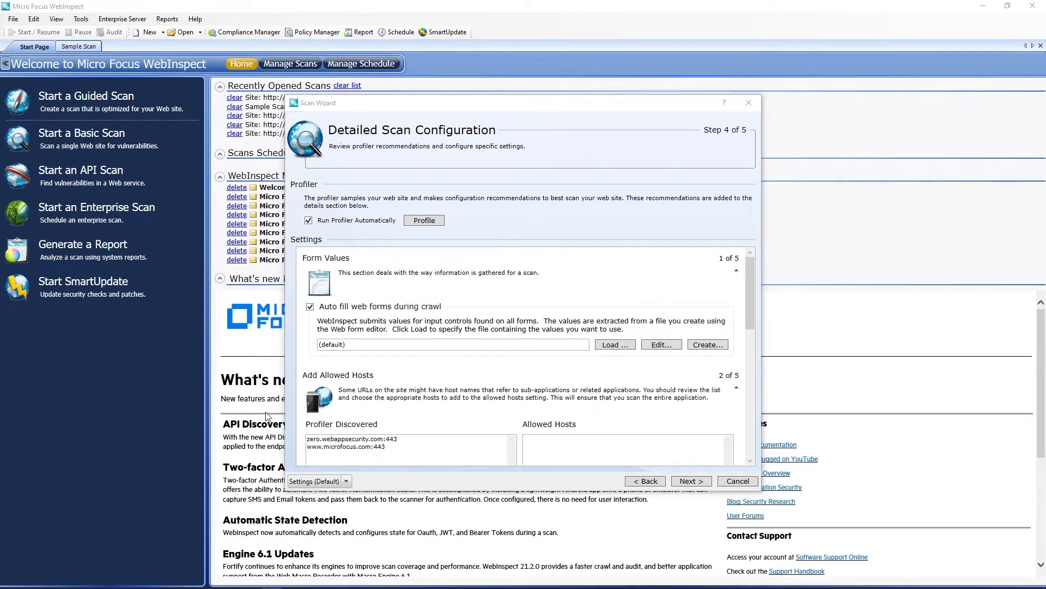
Review the detailed scan settings, enable the Traffic Monitor, and start the scan.
scroll(460, 359, "down", 1)
scroll(460, 358, "up", 1)
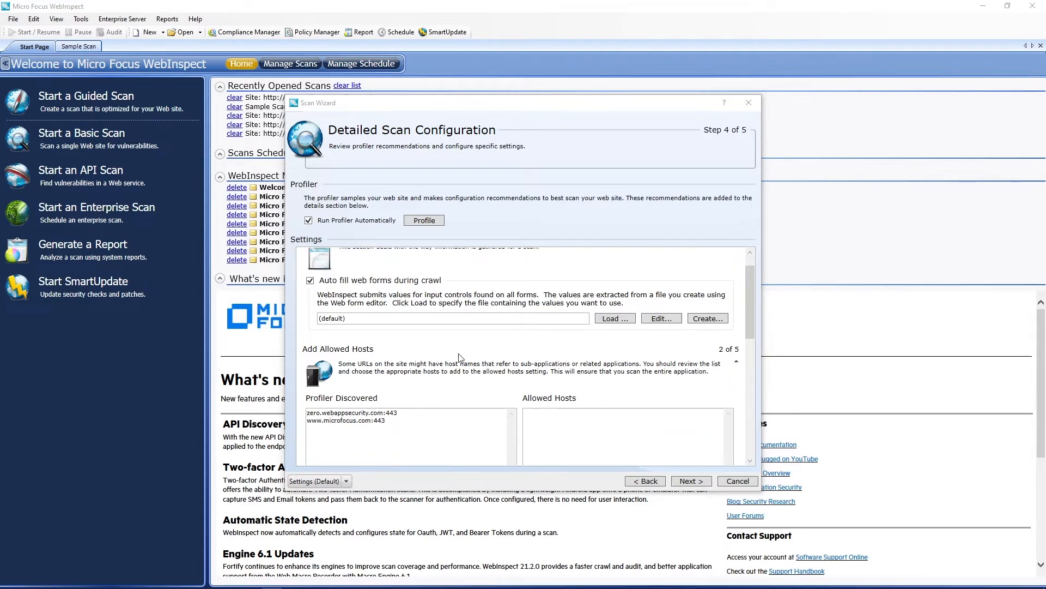
scroll(460, 358, "down", 2)
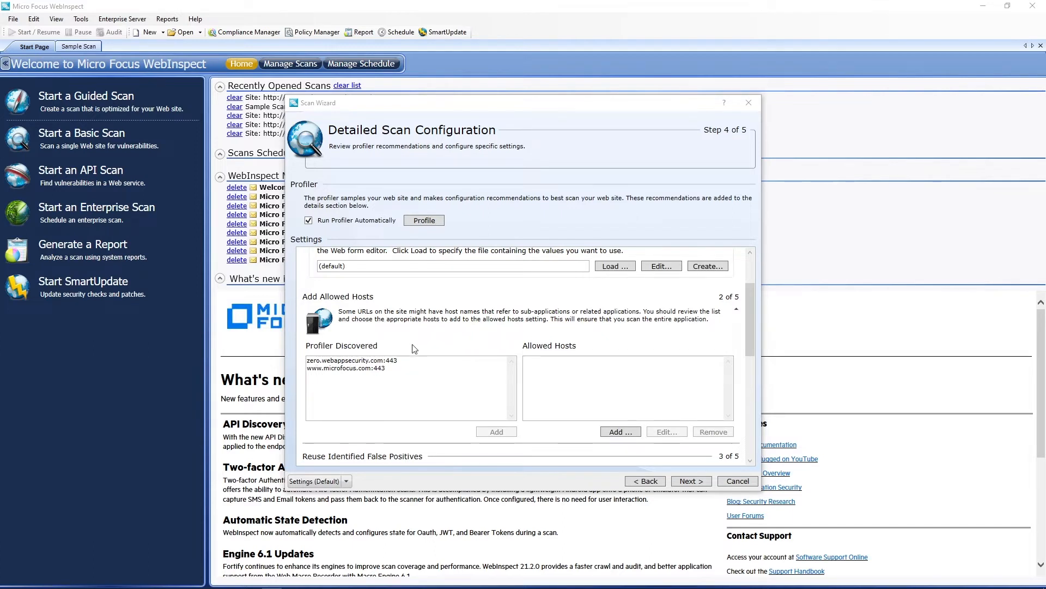
scroll(423, 324, "down", 2)
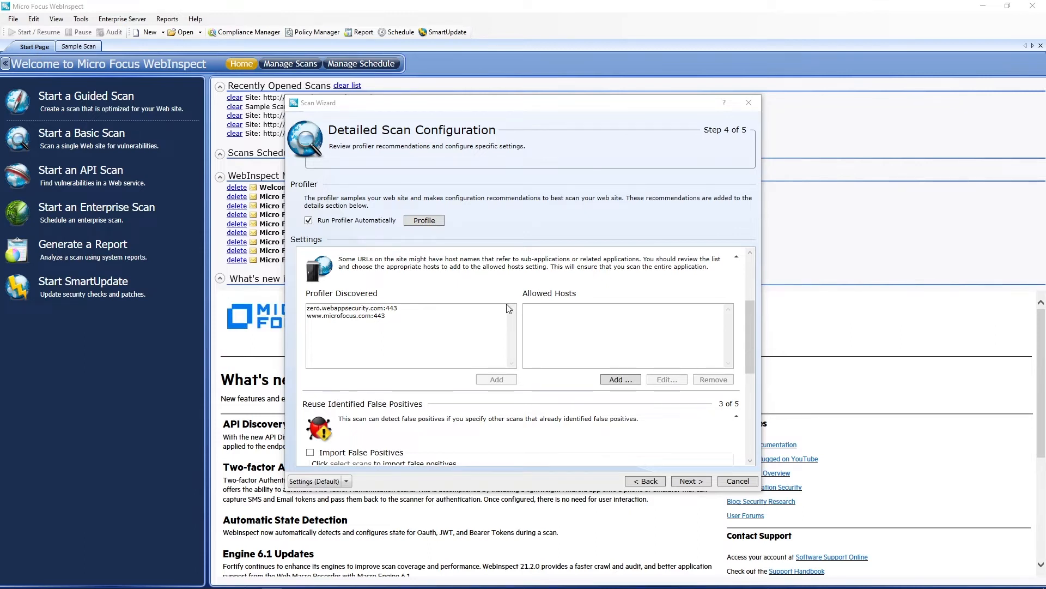
scroll(508, 308, "down", 1)
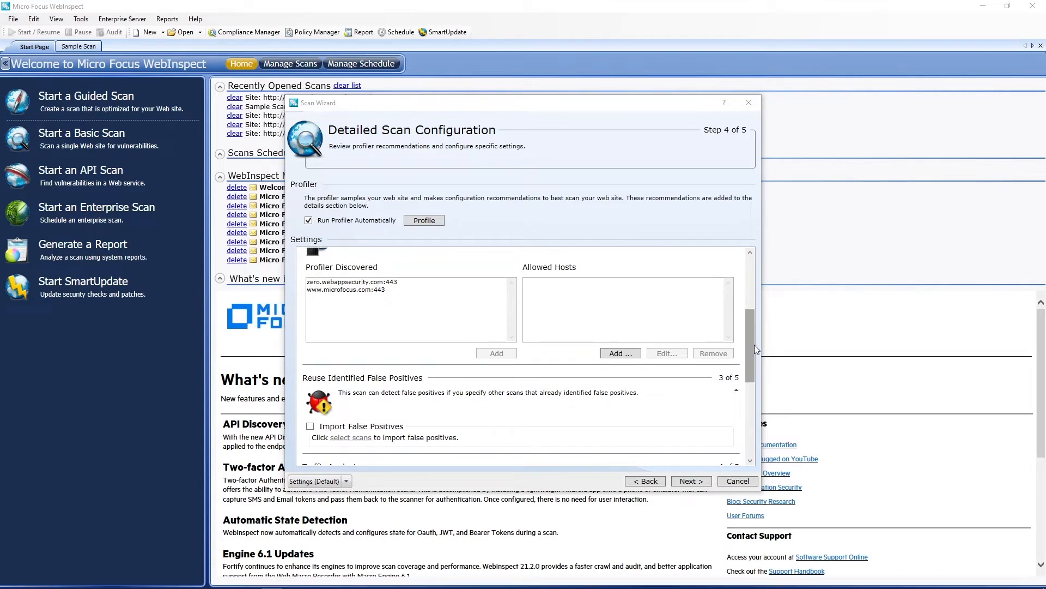
left_click_drag(749, 345, 751, 429)
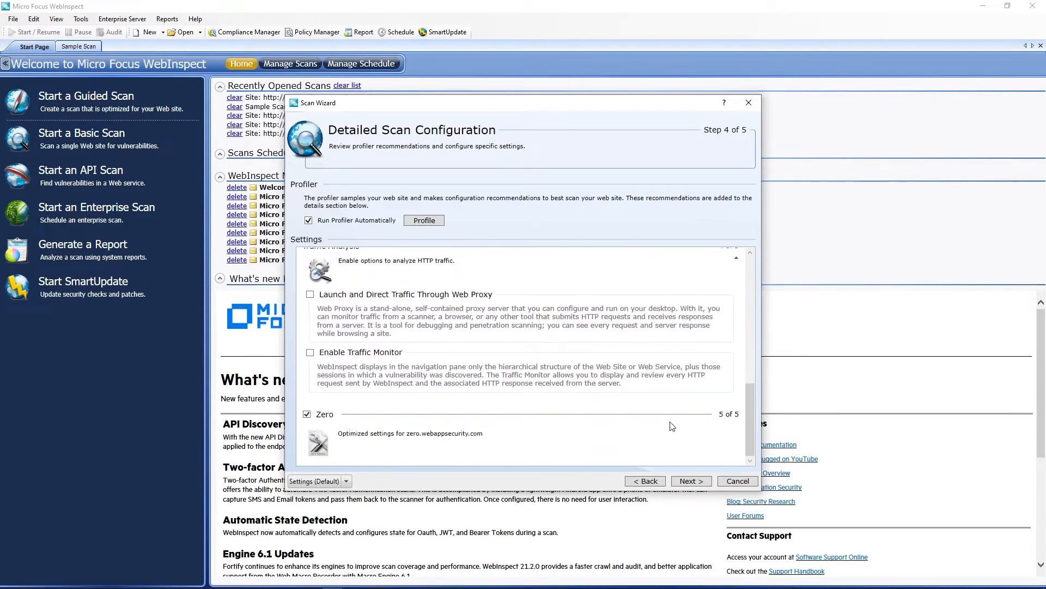
left_click(310, 353)
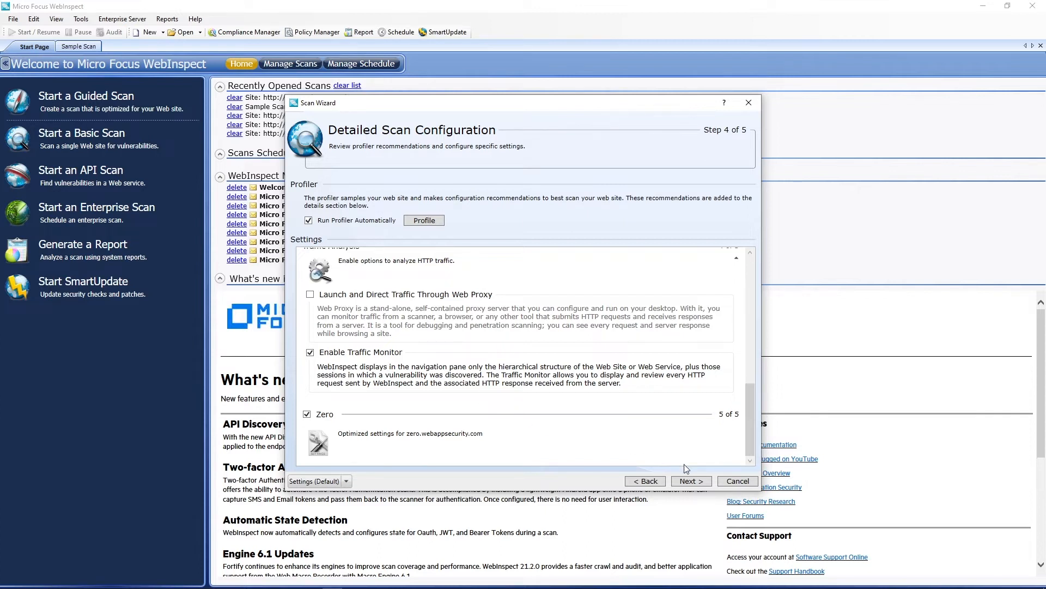
left_click(691, 481)
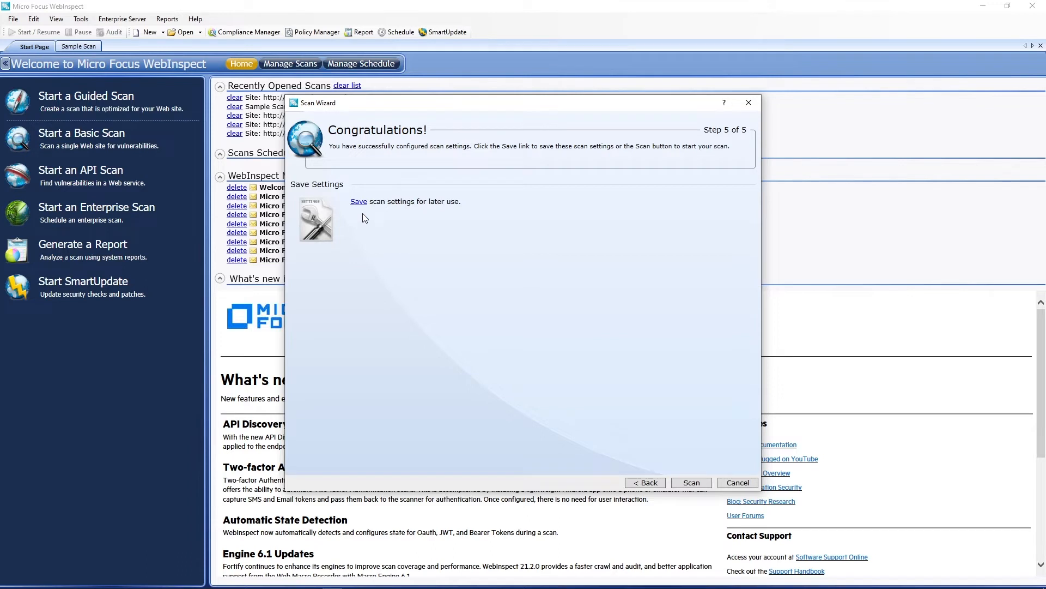
left_click(692, 482)
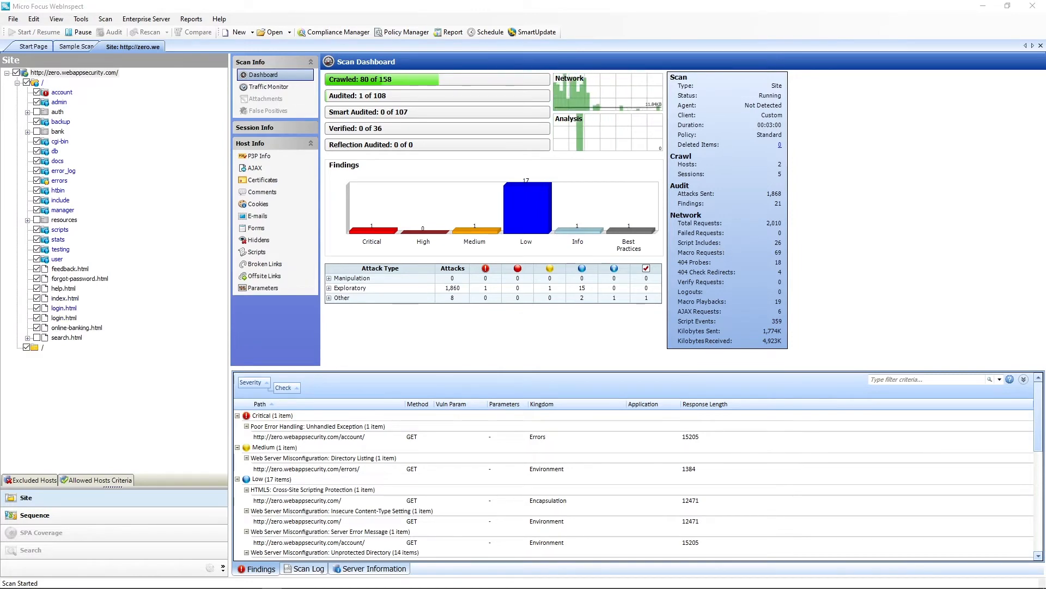
Switch to the completed Sample Scan and expand login.html in the site tree to view its session vulnerabilities.
left_click(77, 47)
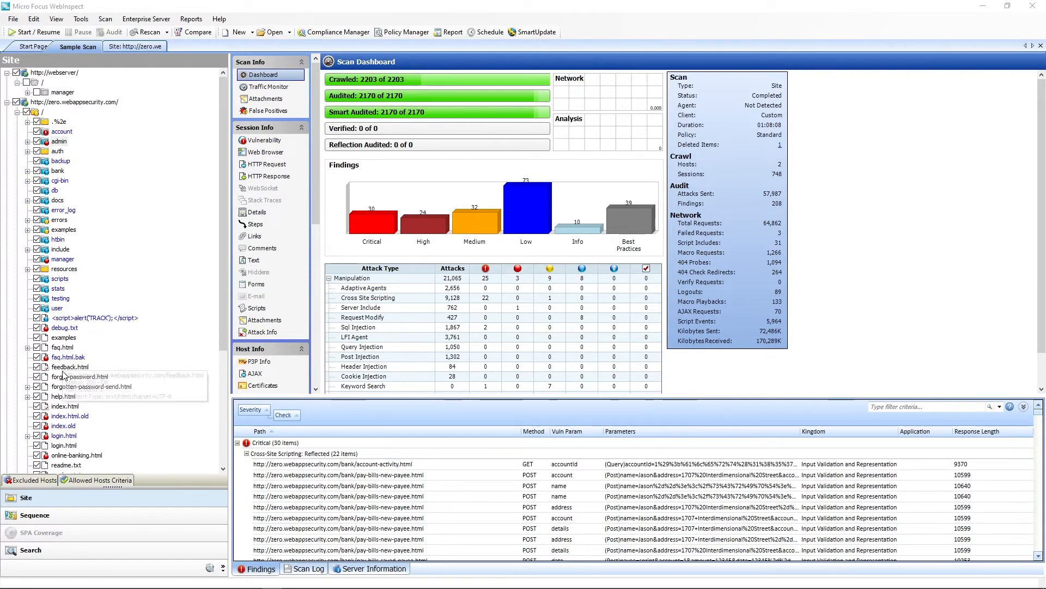
scroll(101, 257, "down", 6)
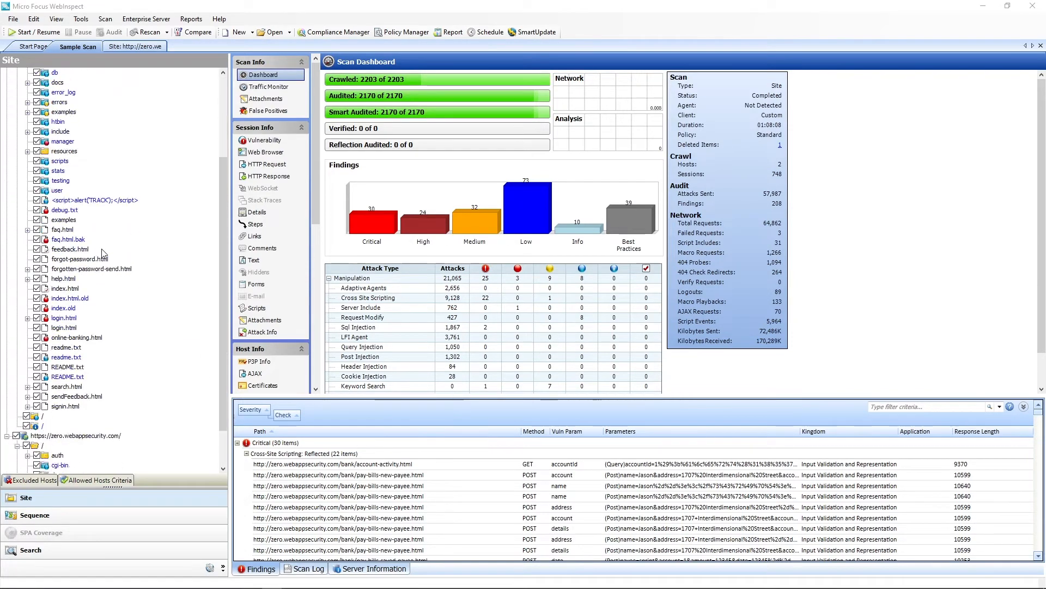
scroll(103, 254, "up", 1)
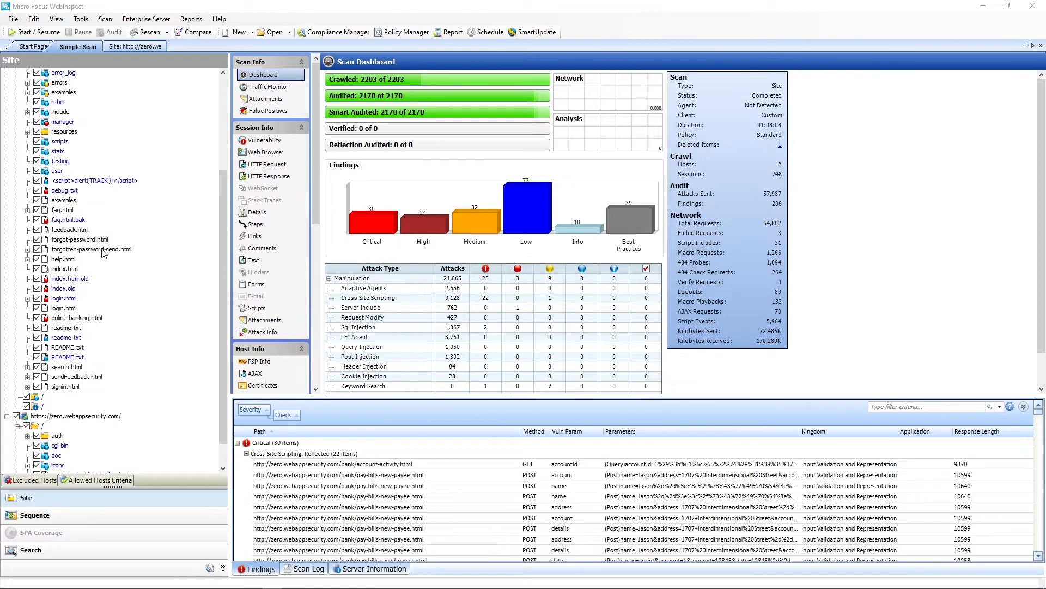
left_click(31, 299)
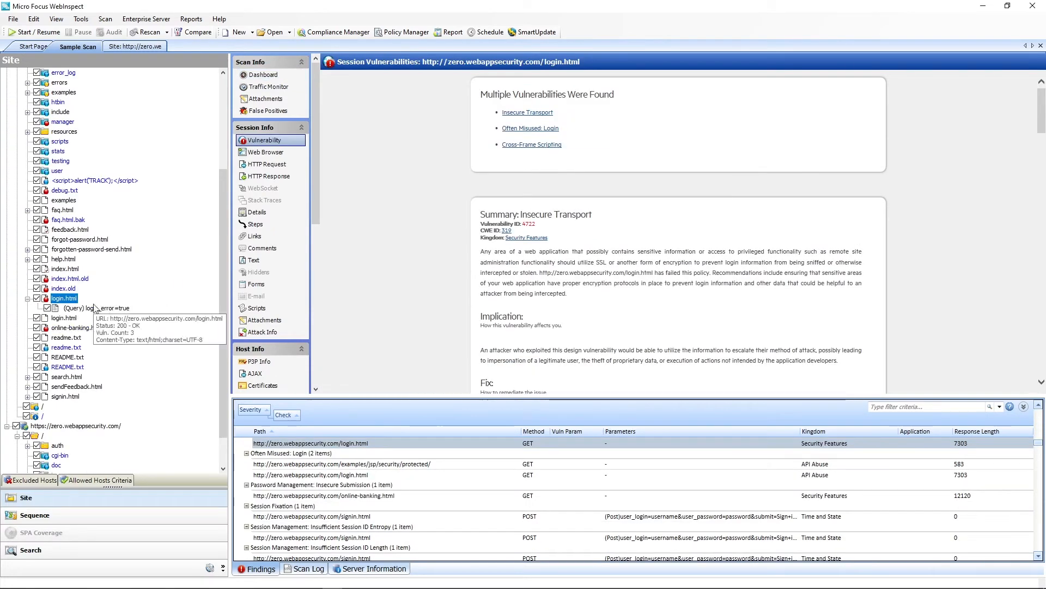
Expand the bank folder and its money-map-get-spending-details.html and money-map-get-spendings-by-type.html pages in the site tree.
scroll(83, 235, "up", 5)
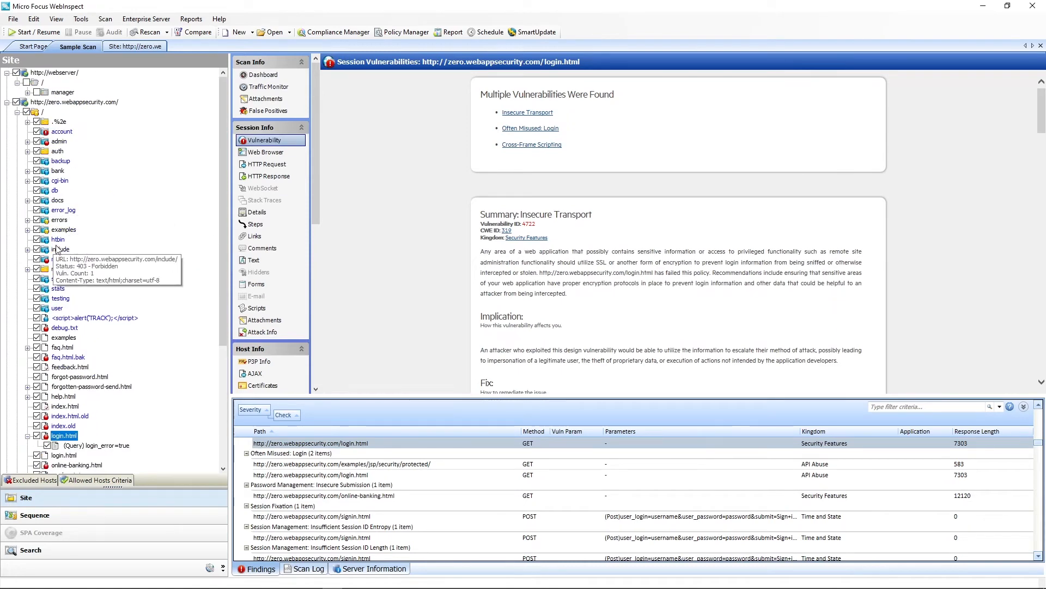
left_click(28, 172)
left_click(29, 173)
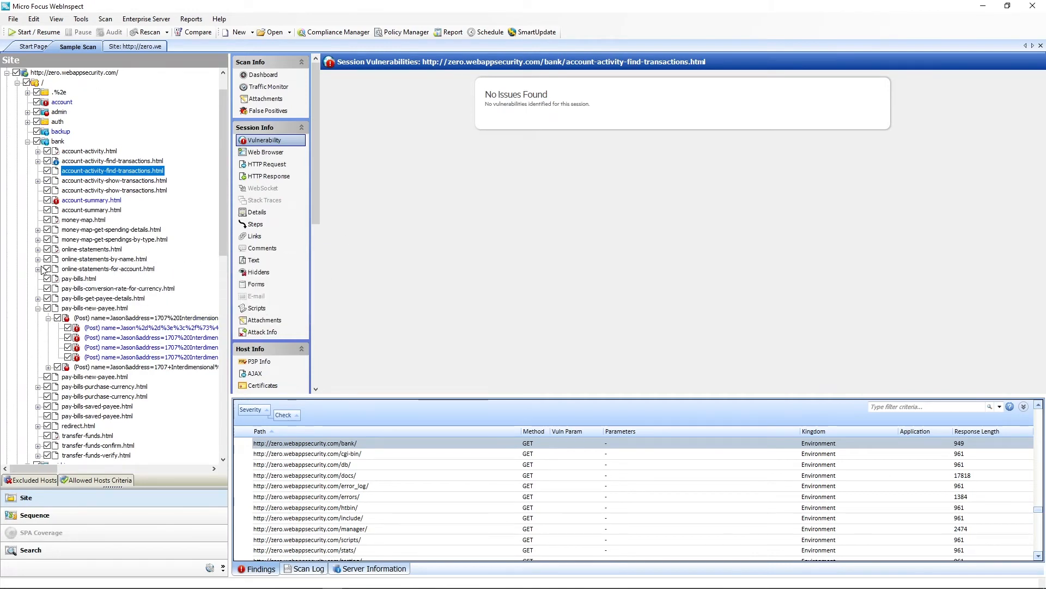
left_click(38, 230)
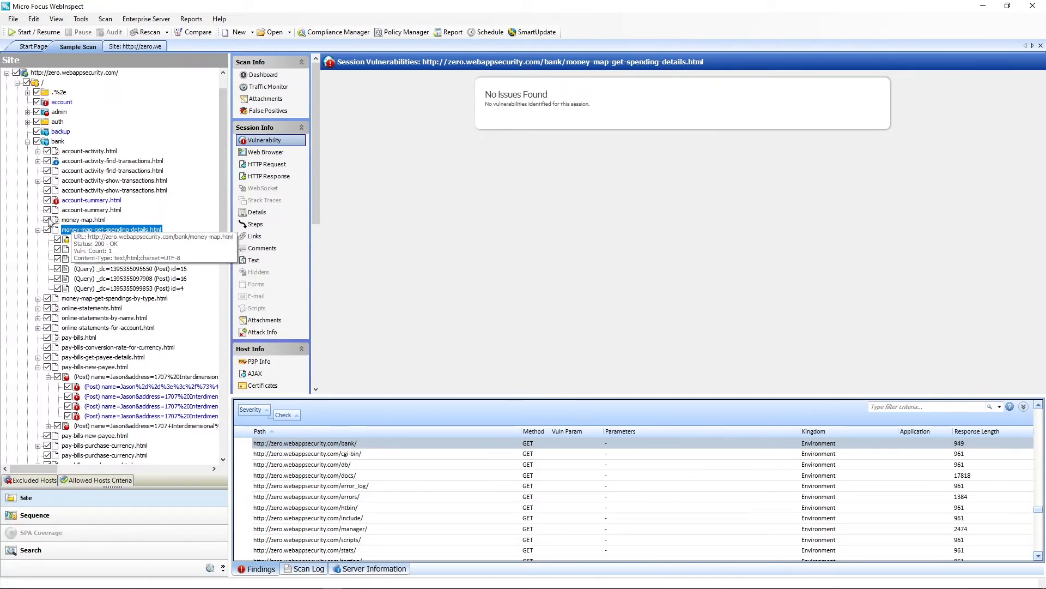
left_click(39, 299)
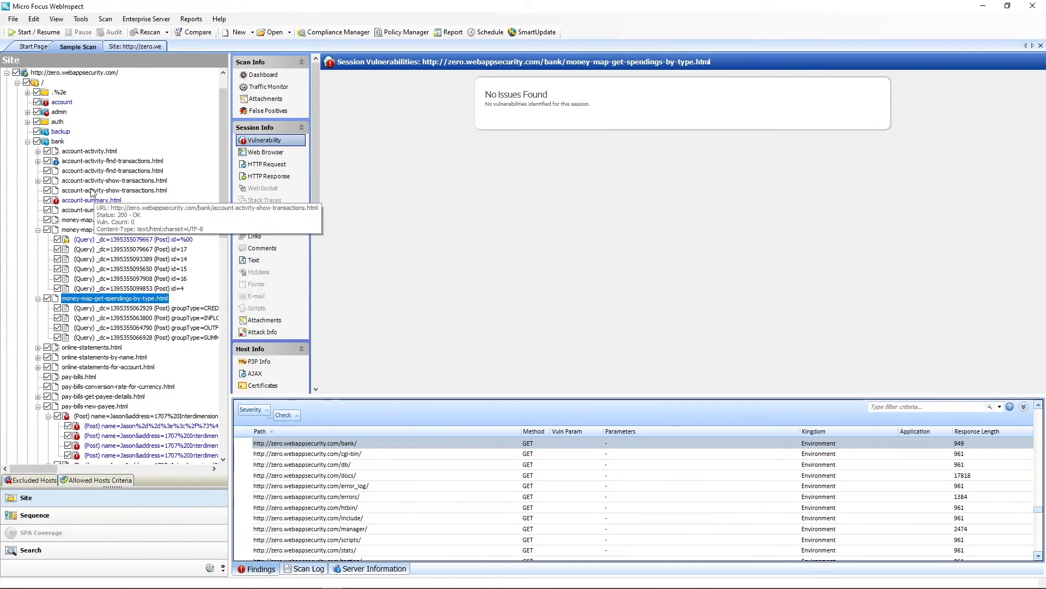
View the session vulnerabilities of bank/account-summary.html and locate its Privacy Violation: Credit Card Number entry among the findings.
left_click(91, 201)
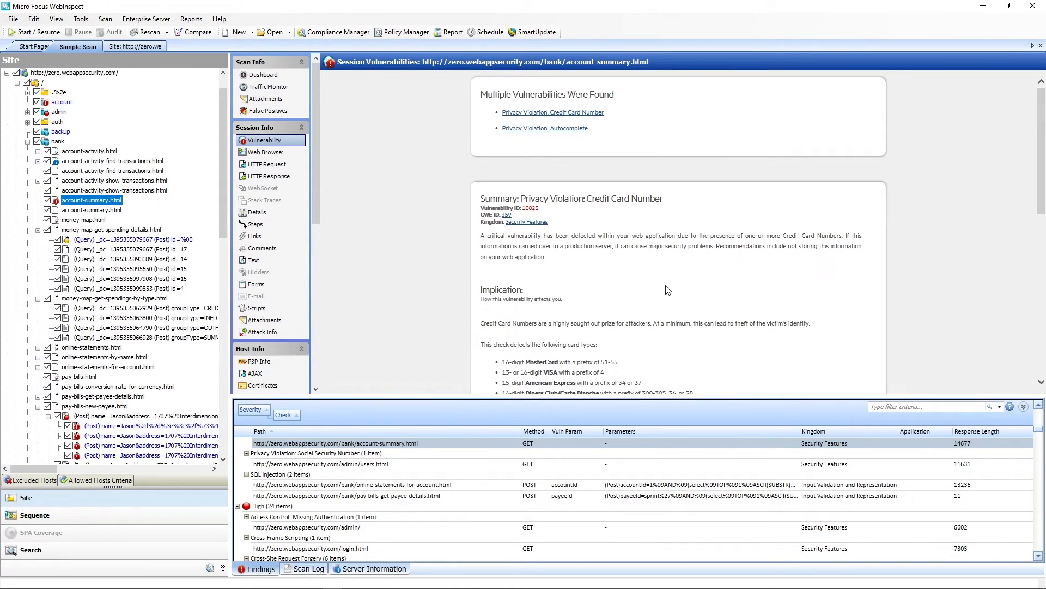
right_click(646, 276)
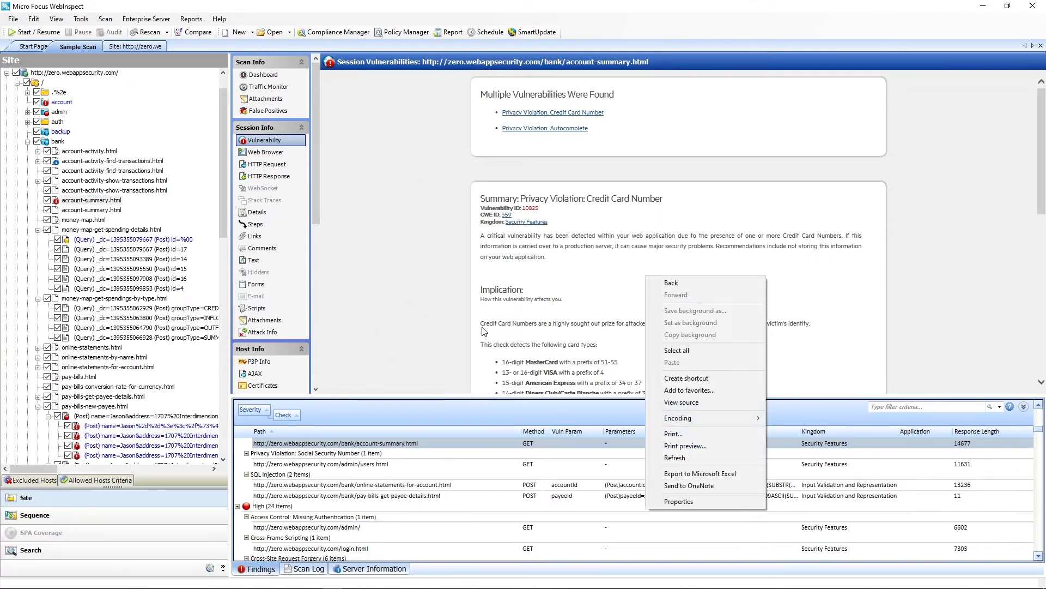
left_click(364, 445)
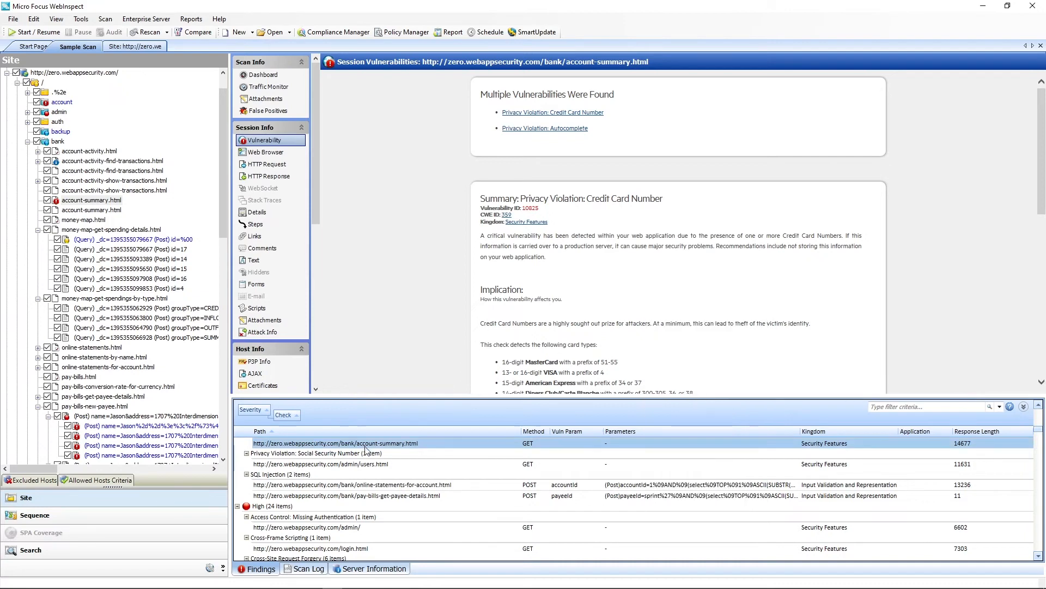
scroll(439, 495, "up", 2)
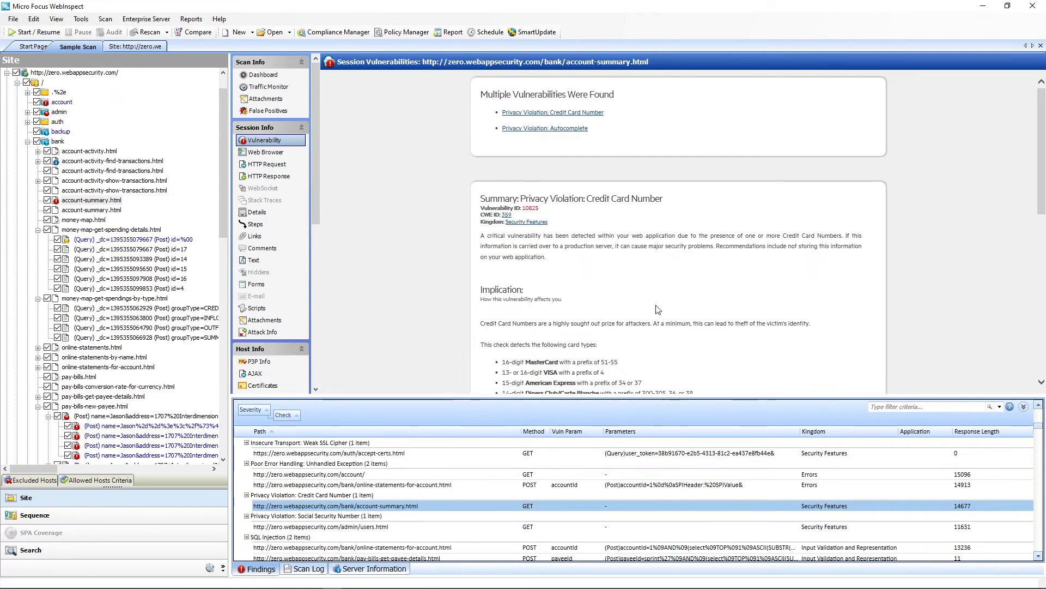
Review the scan dashboard's overall results and bring up the Critical group at the start of the findings list.
left_click(267, 76)
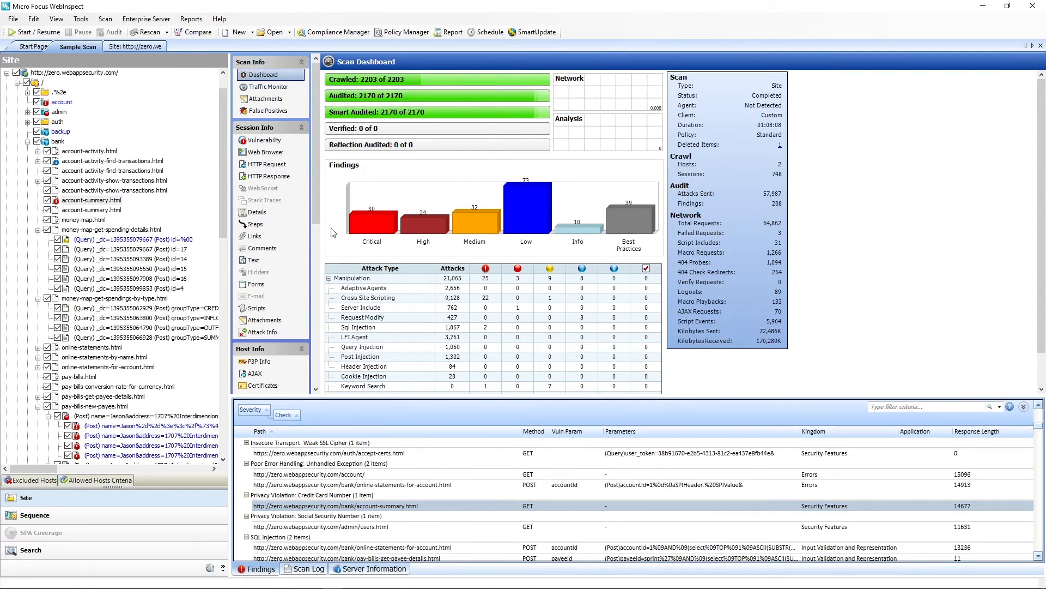
mouse_move(488, 83)
scroll(469, 480, "up", 5)
scroll(305, 475, "up", 2)
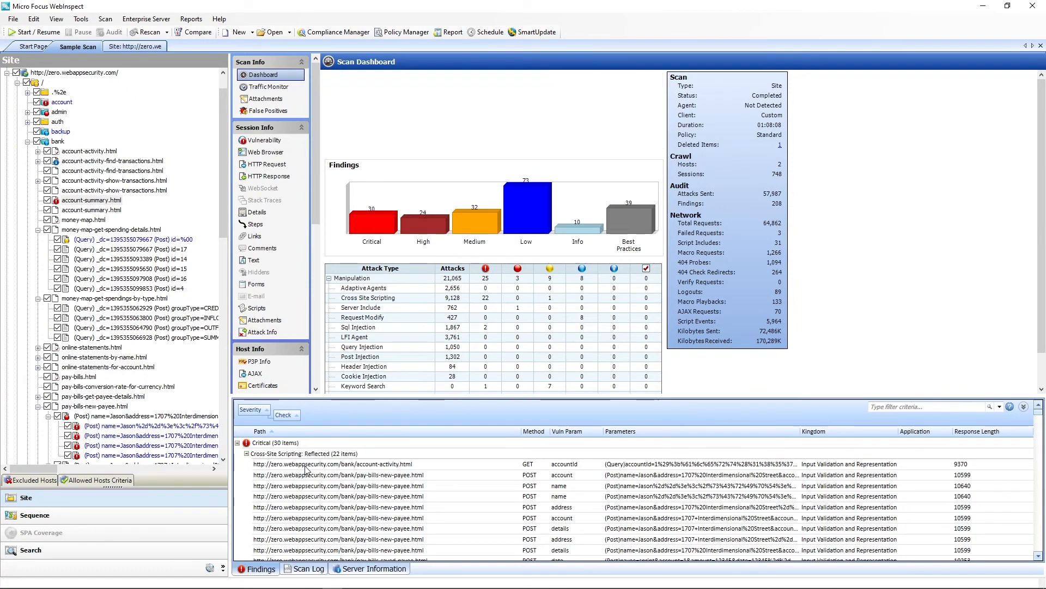
Open the Critical reflected cross-site scripting finding for bank/account-activity.html and read its summary, execution, implication, fix and reference information.
left_click(307, 465)
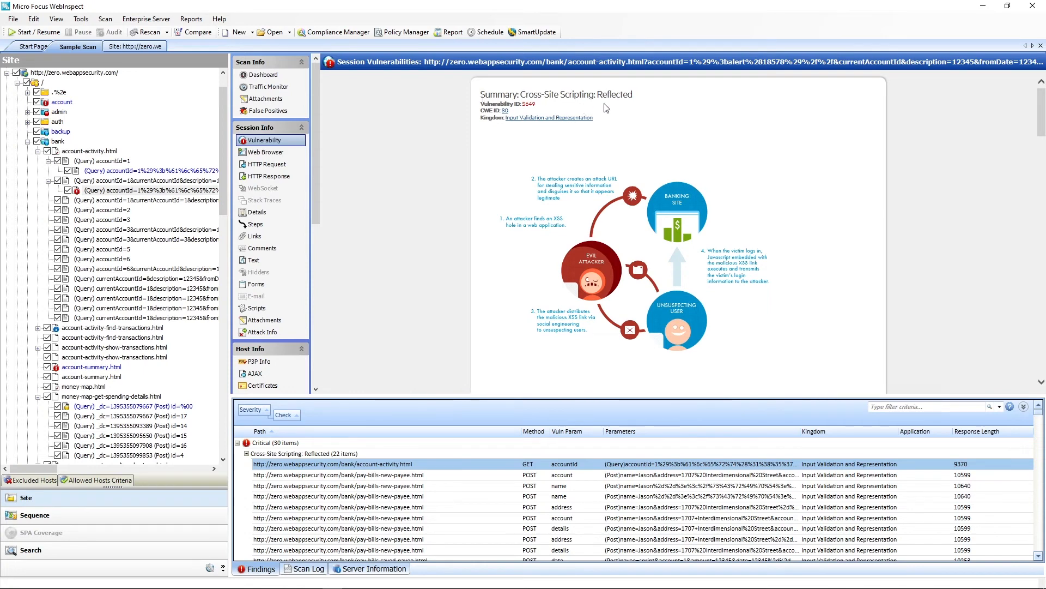
scroll(583, 226, "down", 10)
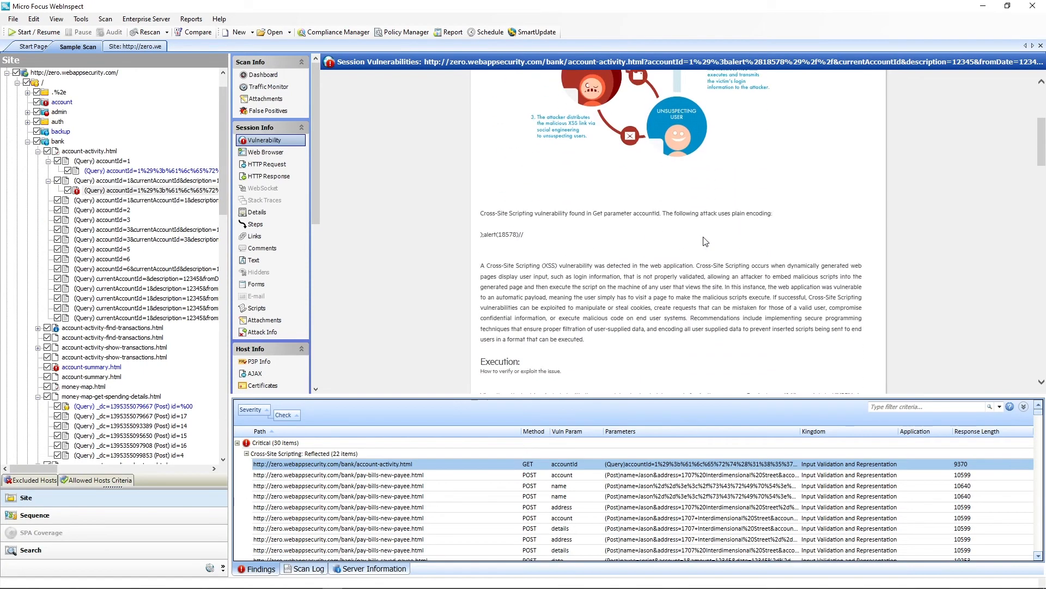
scroll(583, 226, "up", 3)
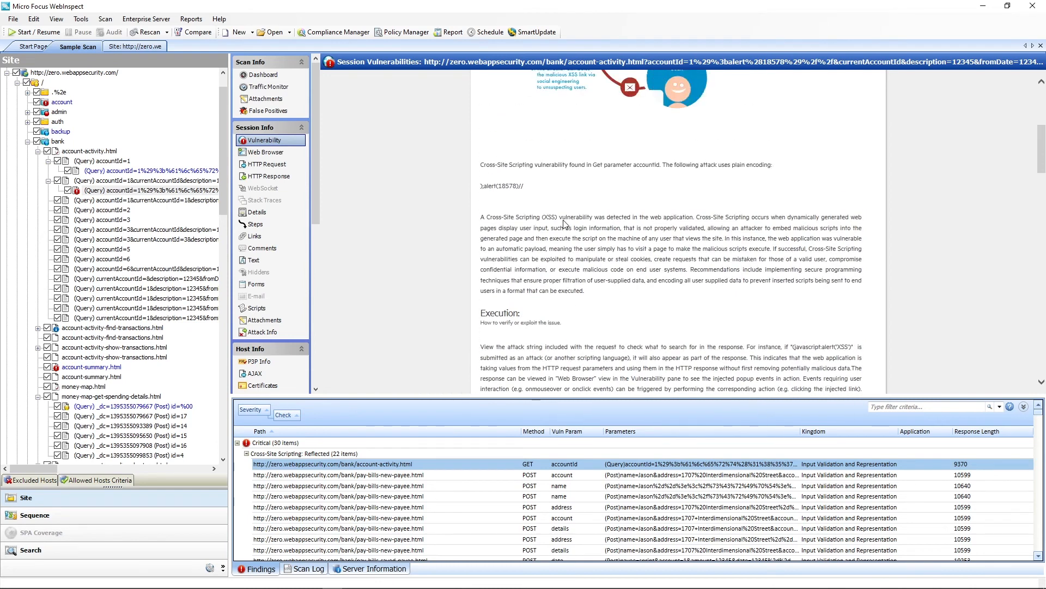
scroll(596, 320, "down", 4)
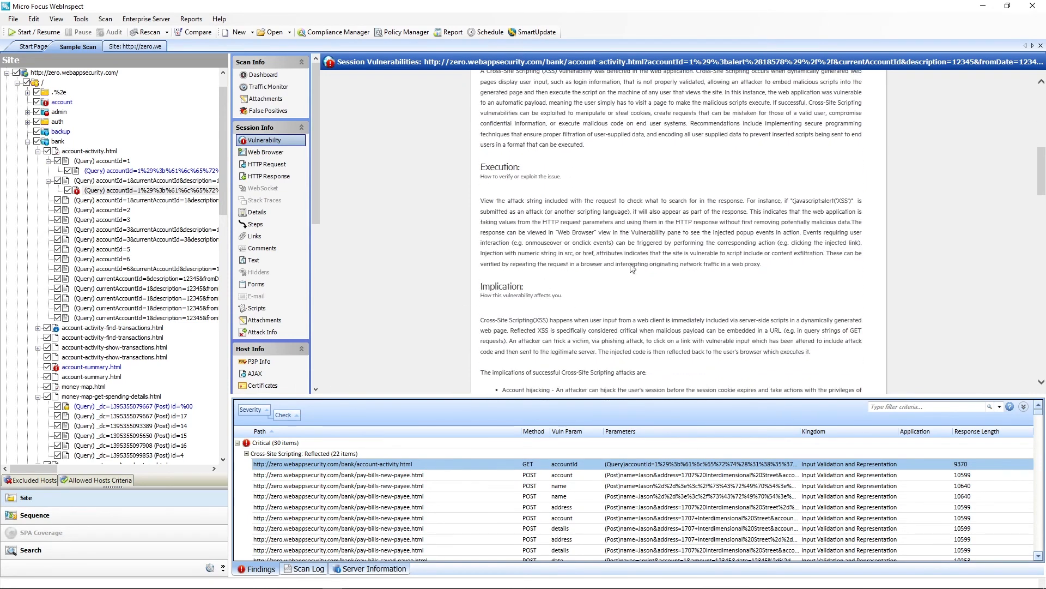
scroll(562, 283, "down", 4)
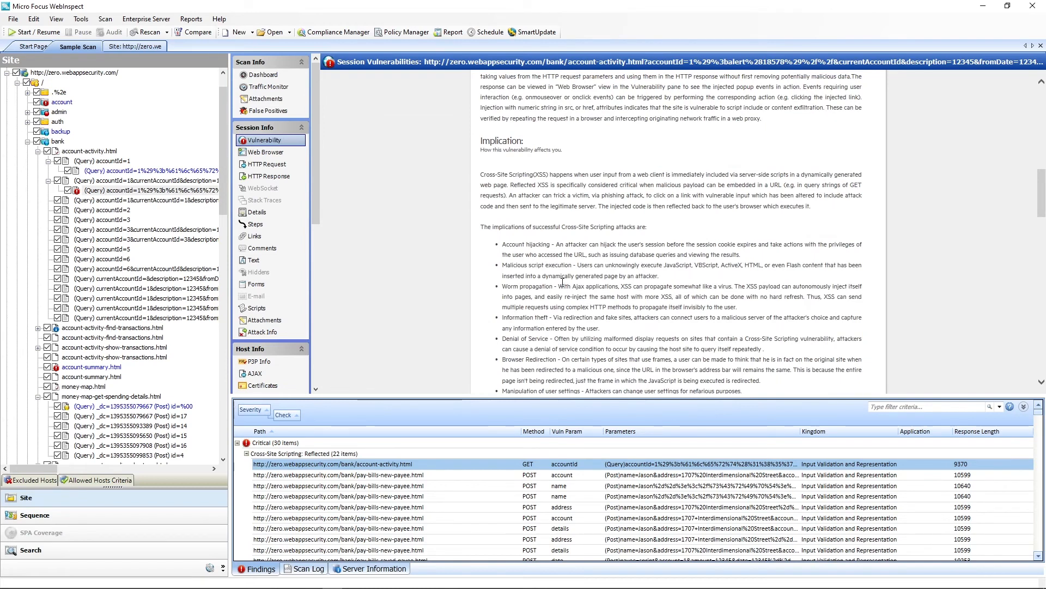
scroll(563, 282, "down", 12)
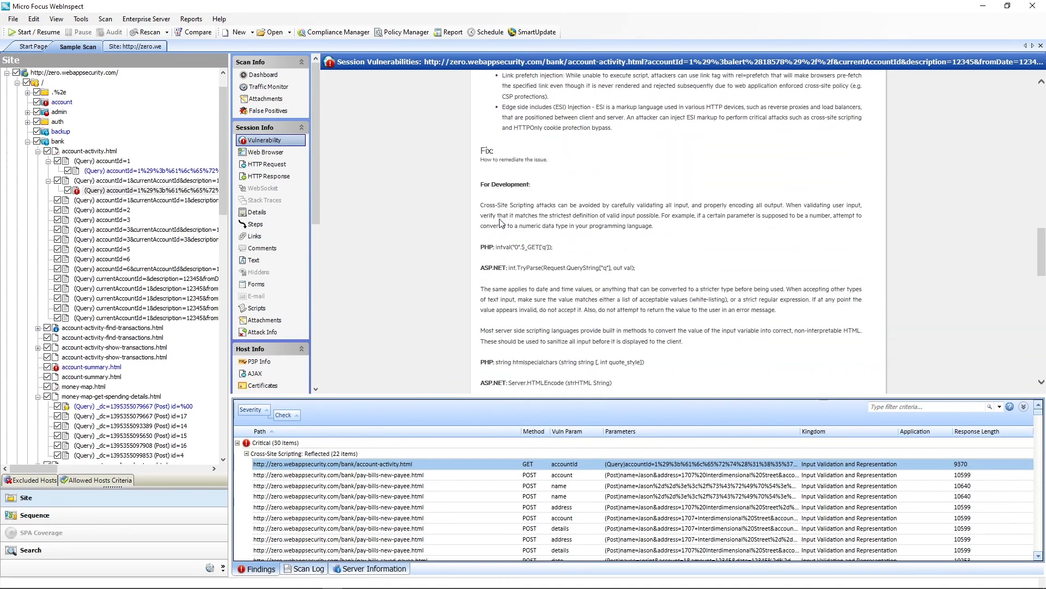
scroll(549, 332, "down", 3)
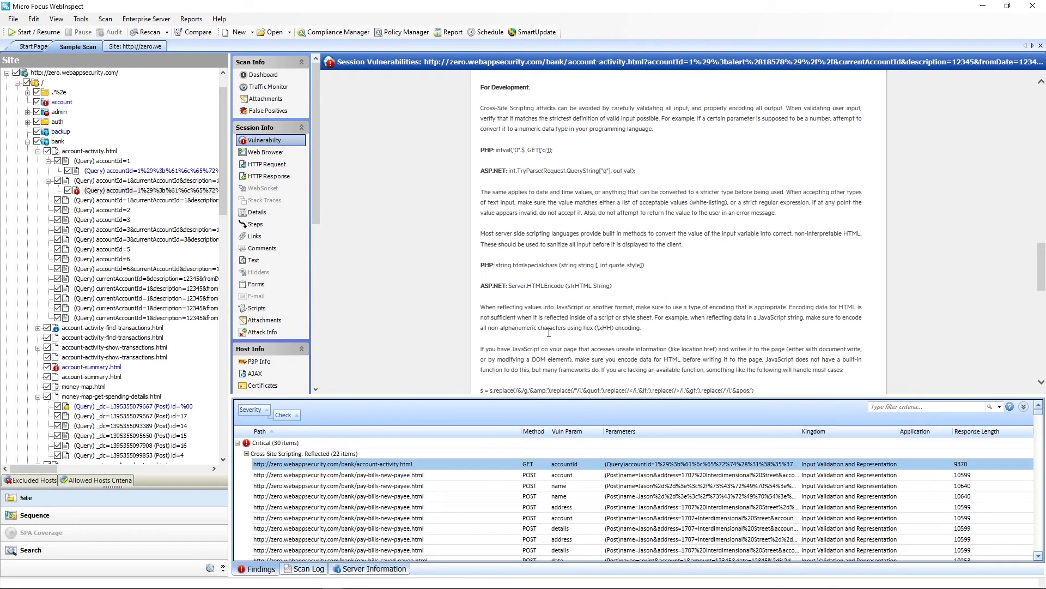
scroll(549, 332, "down", 6)
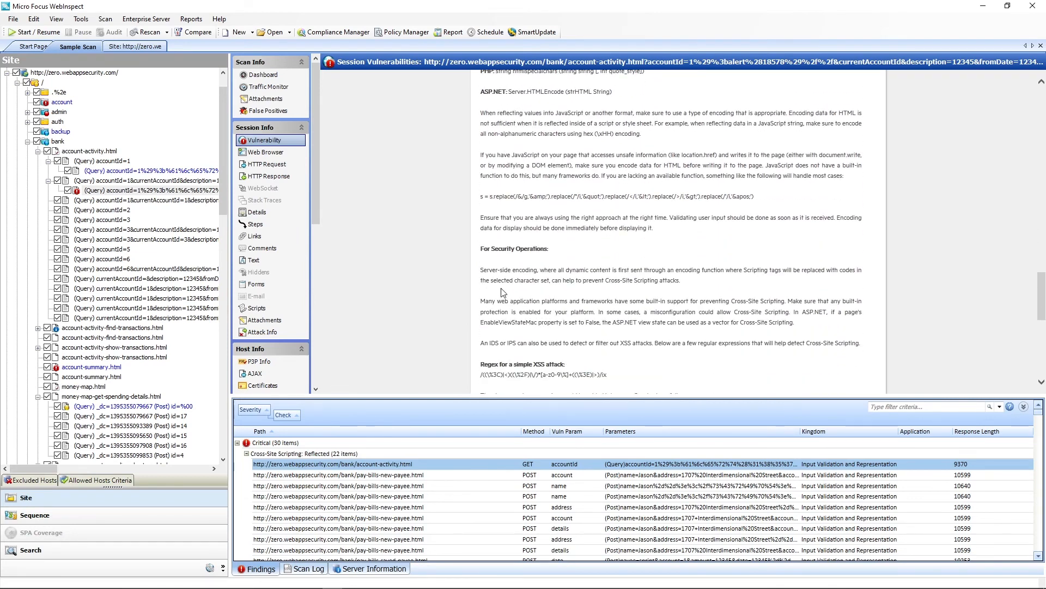
scroll(502, 293, "down", 10)
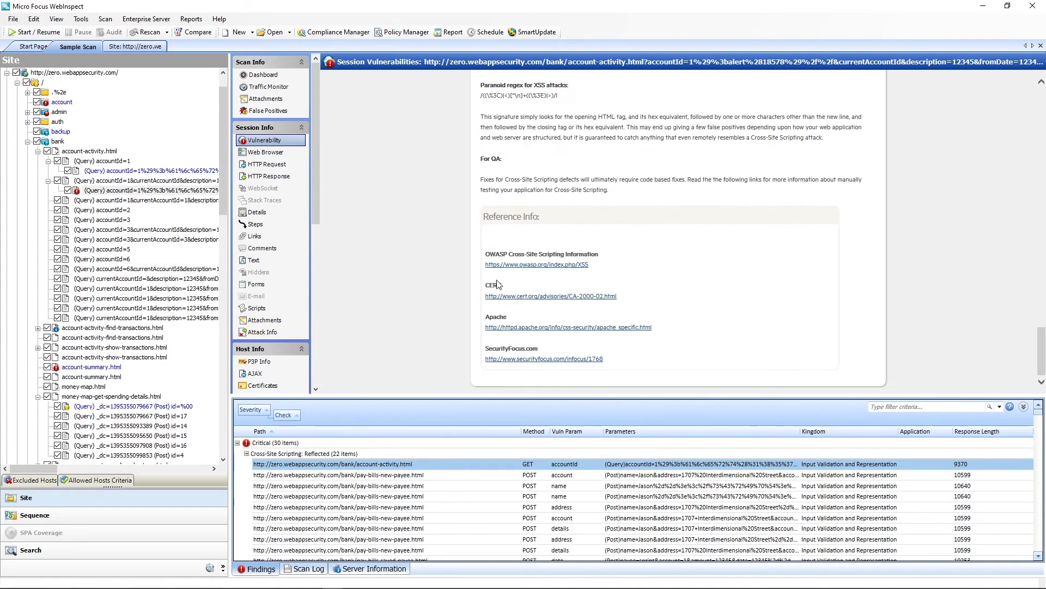
Inspect the finding's HTTP request and examine its HTTP response for the highlighted attack string.
left_click(263, 169)
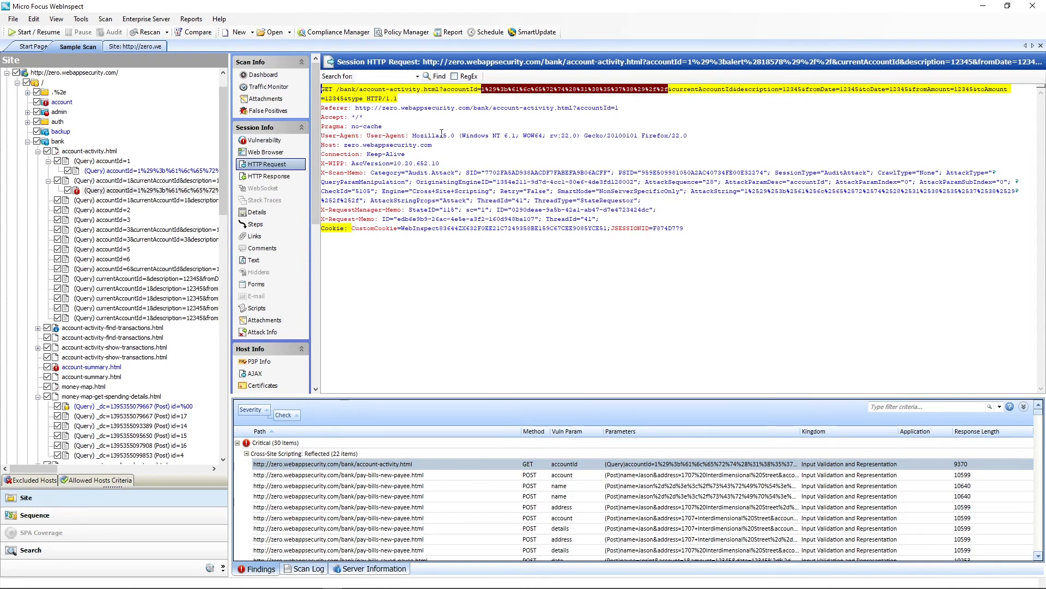
left_click(268, 176)
scroll(528, 237, "down", 4)
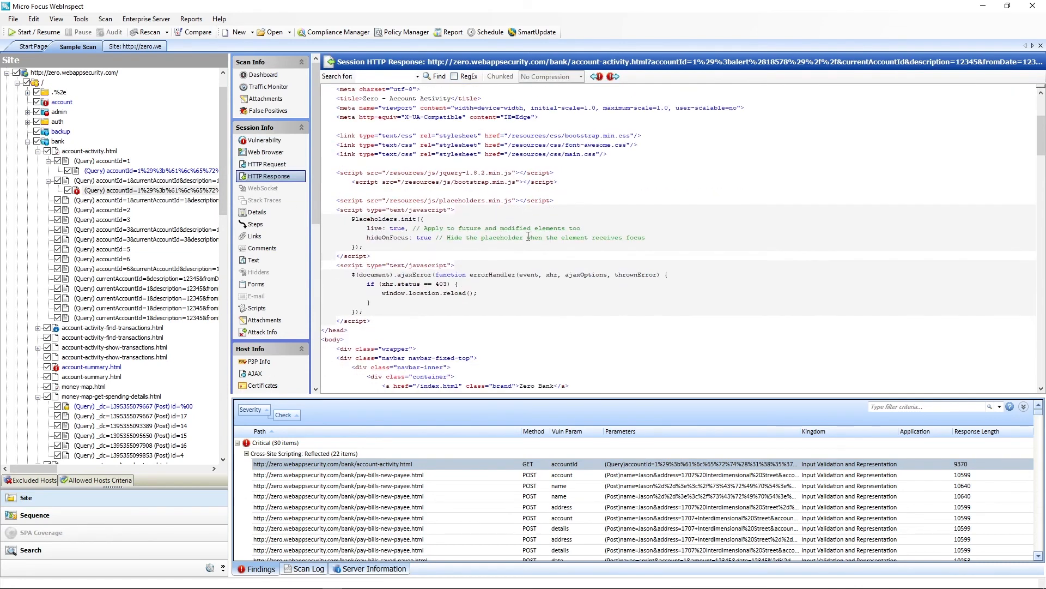
scroll(528, 236, "down", 10)
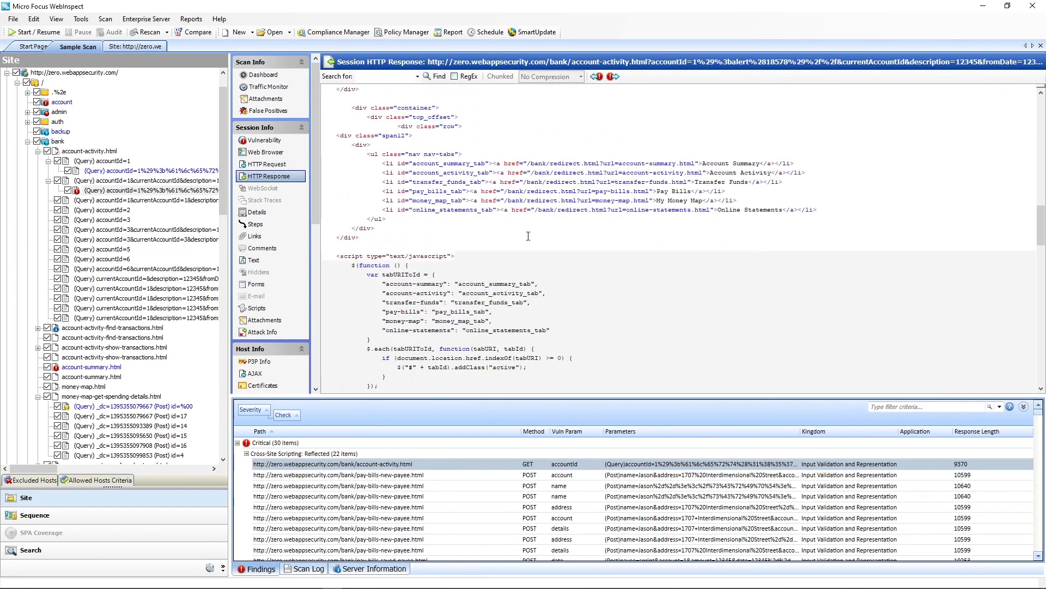
scroll(528, 236, "down", 15)
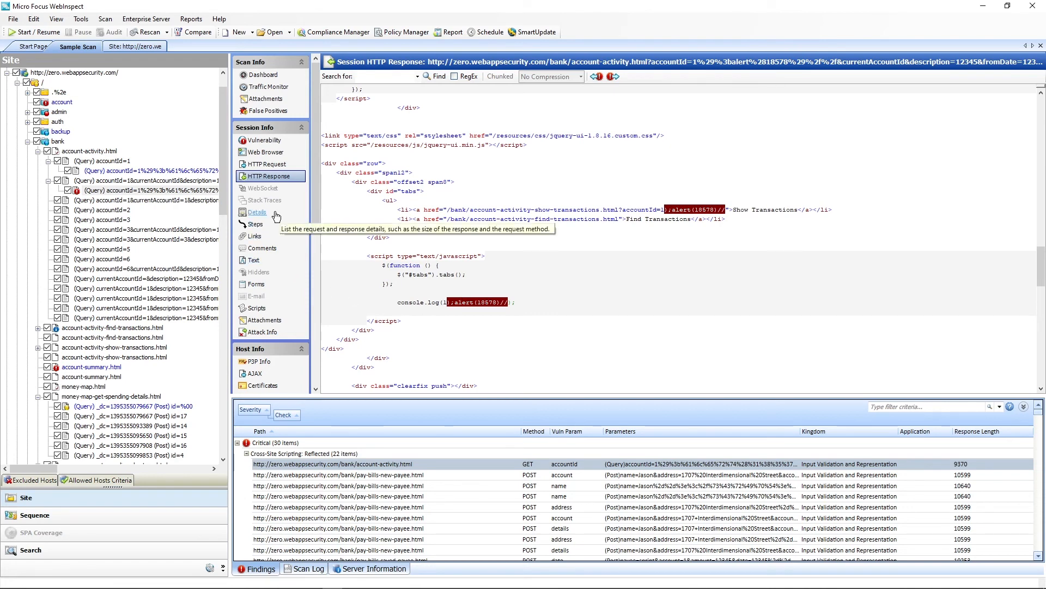
Review the finding's session details, the steps used to reach it, its scripts and its links.
left_click(257, 212)
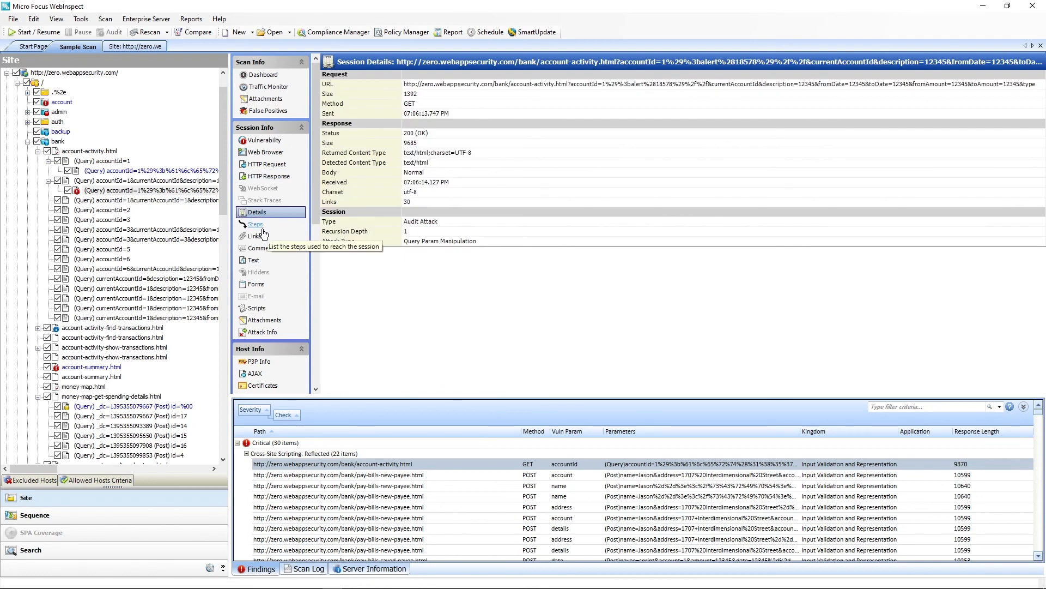
left_click(260, 227)
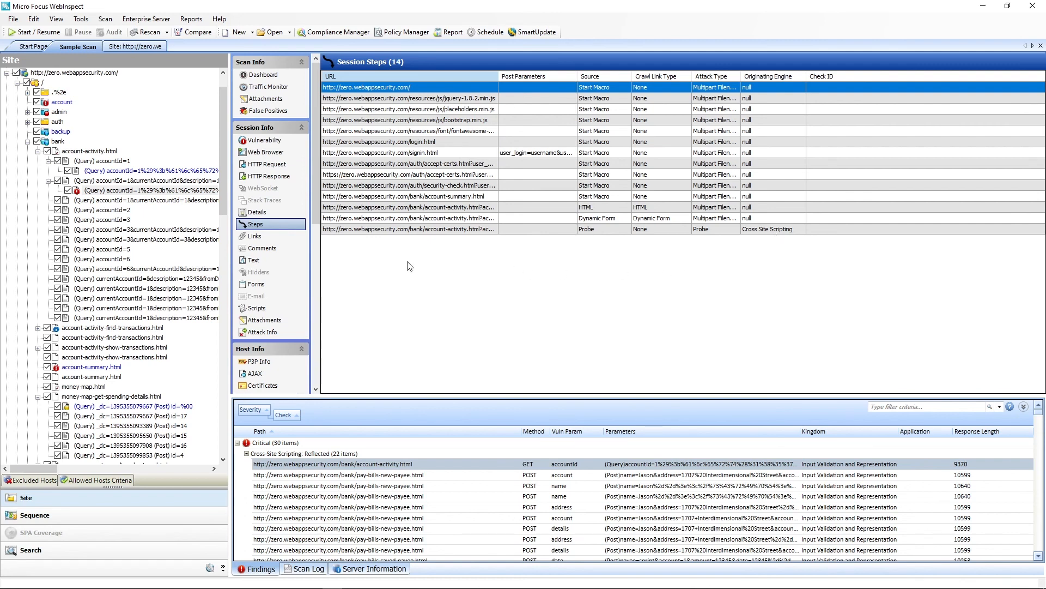
left_click(249, 309)
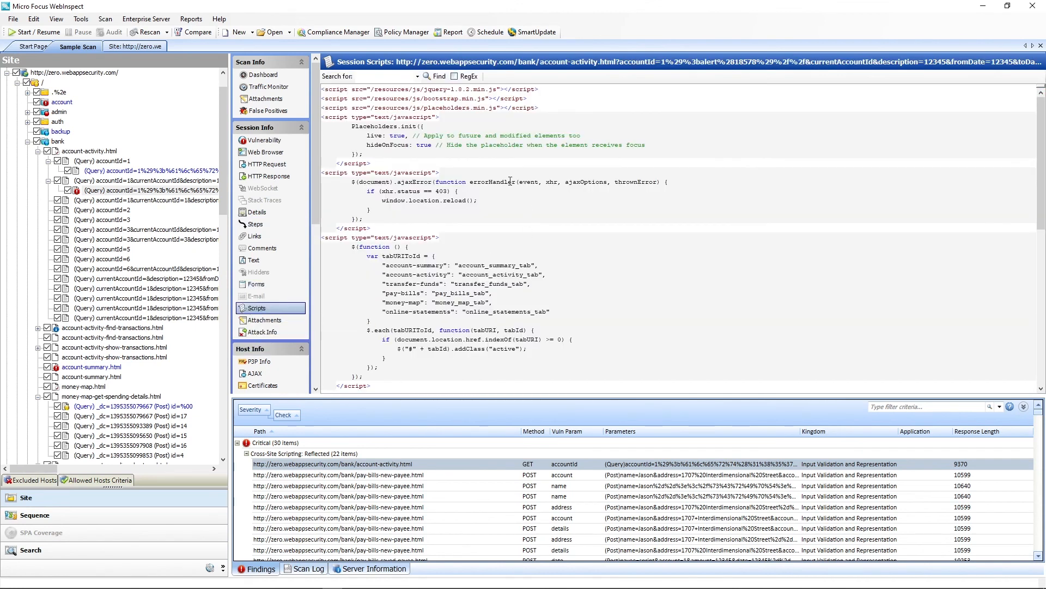
left_click(260, 238)
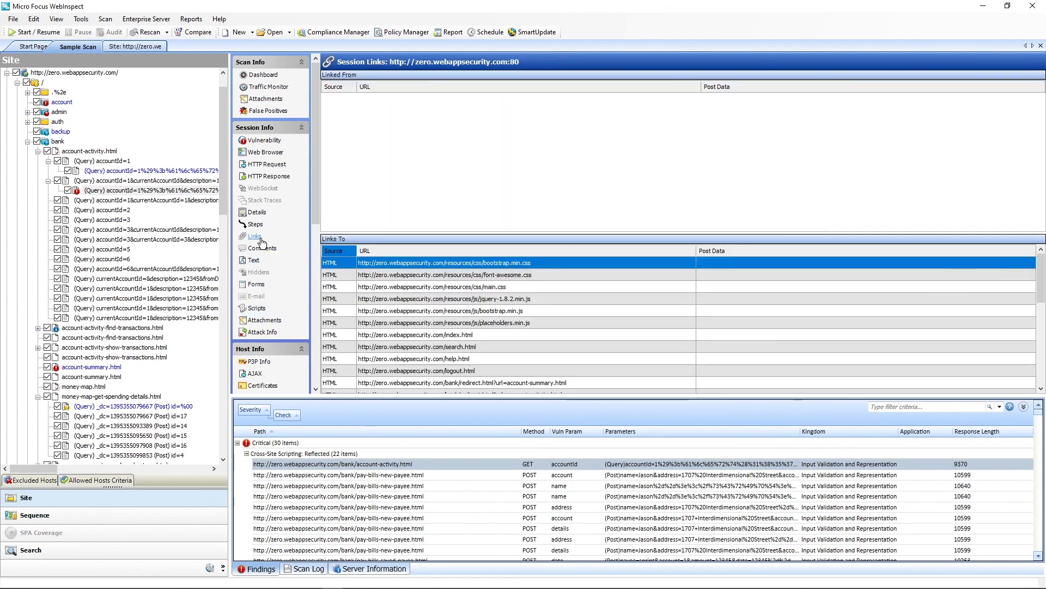
List the cookies found on the host and return to the scan dashboard.
scroll(279, 289, "down", 5)
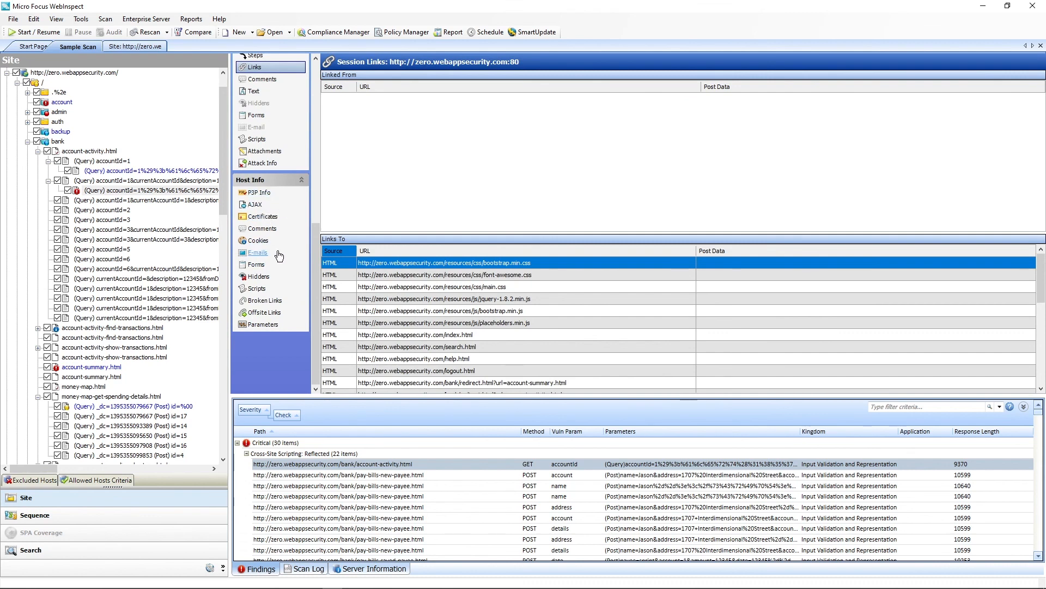
left_click(259, 240)
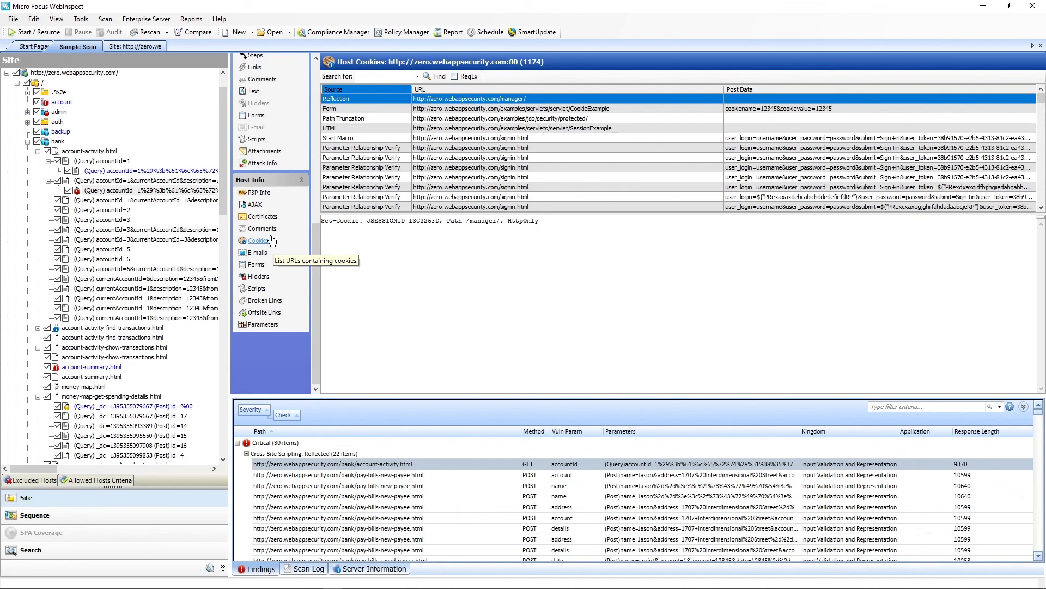
scroll(267, 164, "up", 5)
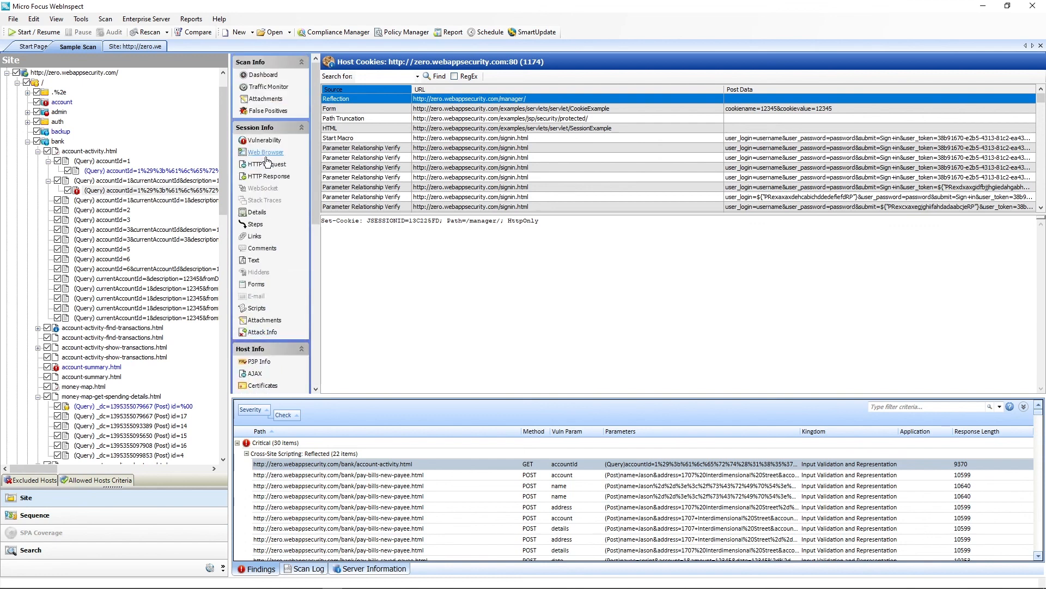
left_click(264, 75)
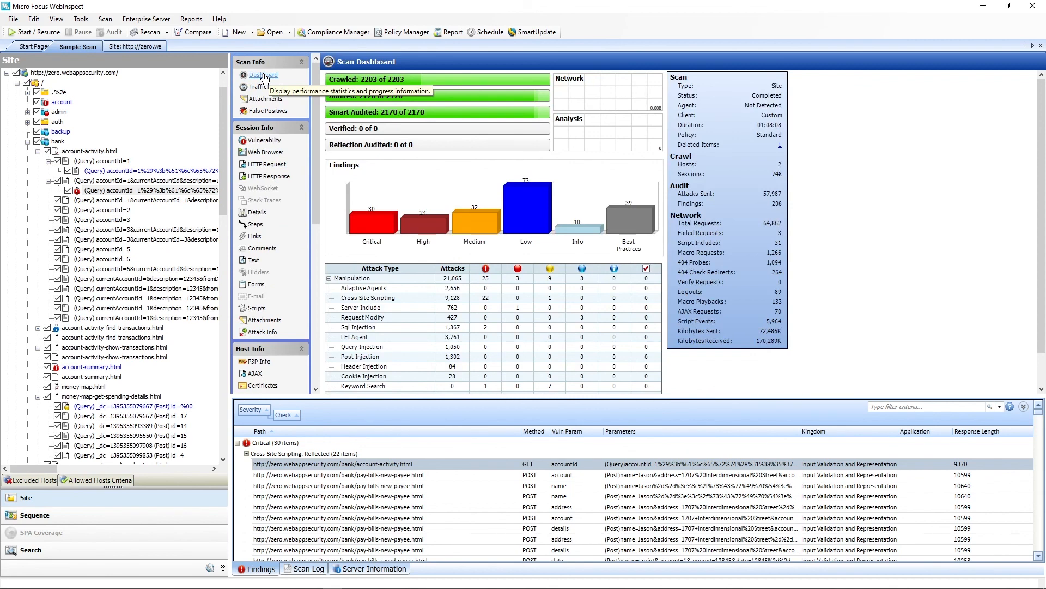
left_click(265, 76)
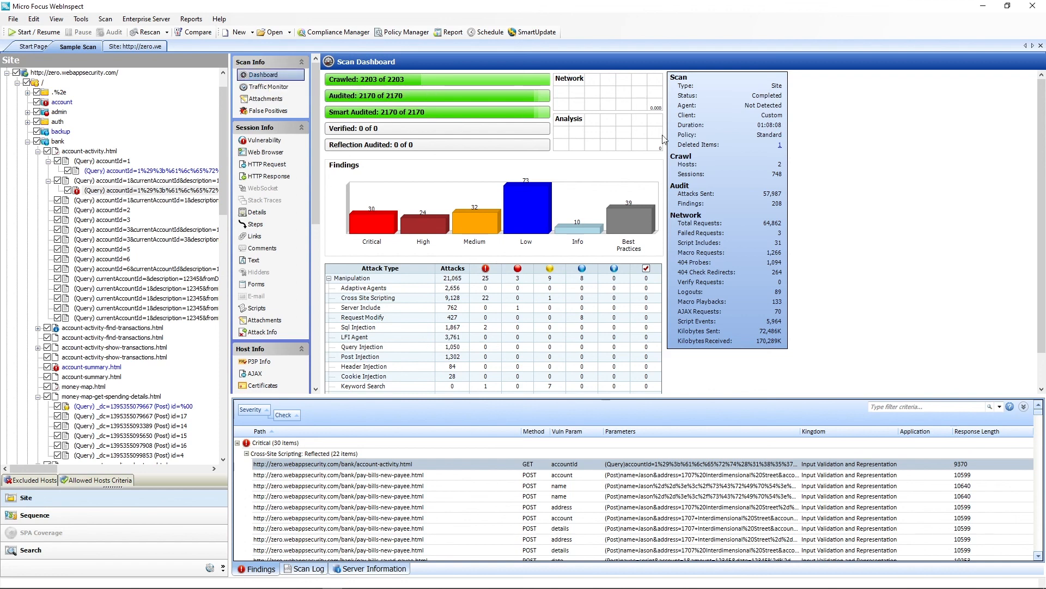